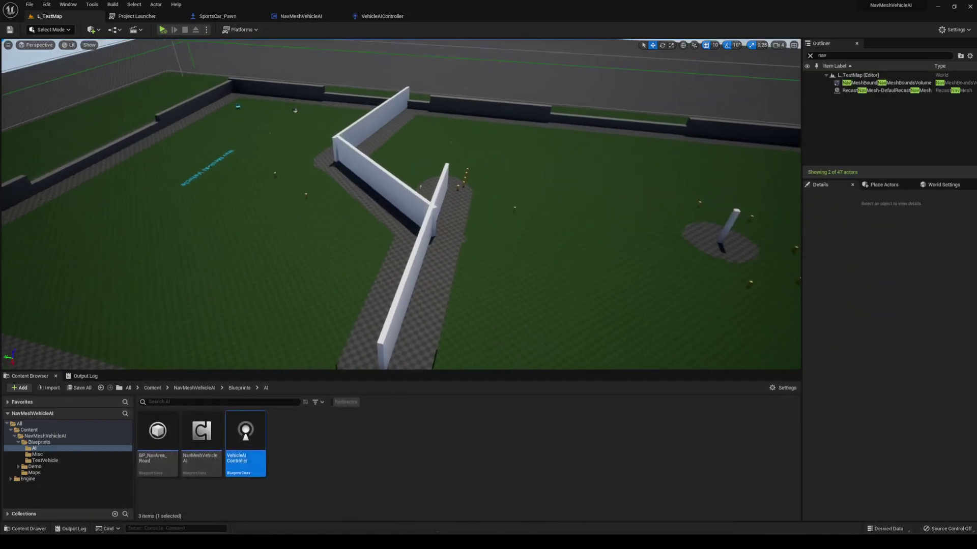
# Step: Filter the Outliner for "target" and select TargetPoint and TargetPoint2 in turn to locate them in the level
pyautogui.moveTo(383, 203); pyautogui.dragTo(384, 203, button='right')
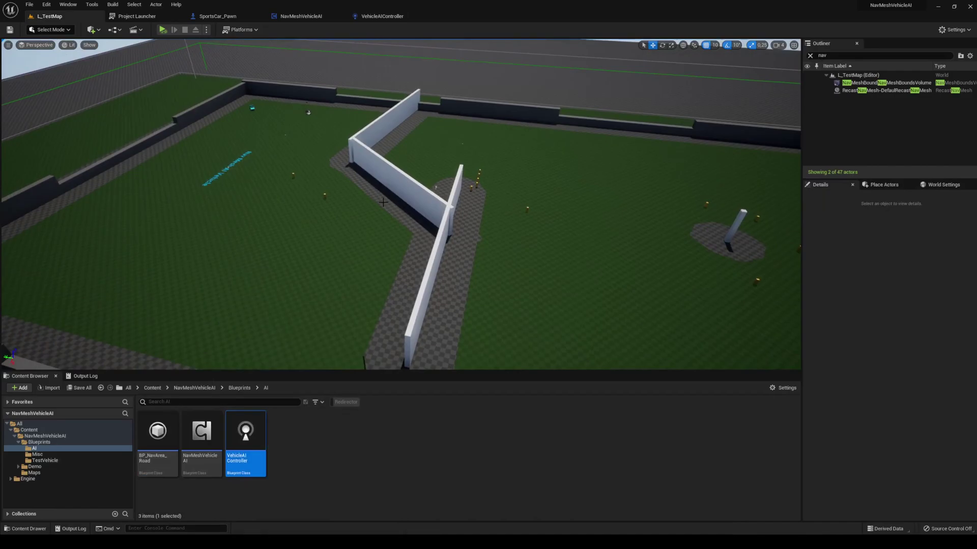
pyautogui.moveTo(370, 204); pyautogui.dragTo(369, 203, button='right')
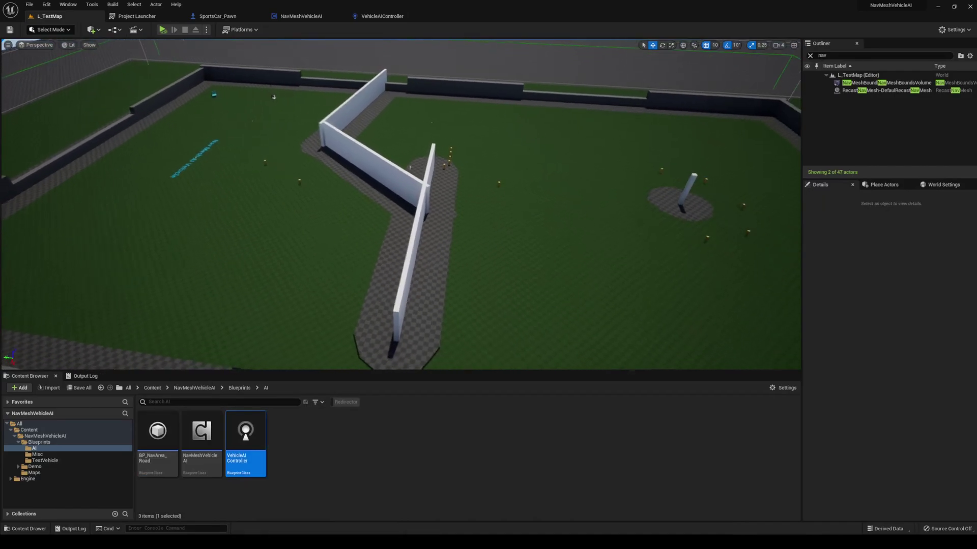
pyautogui.moveTo(246, 145); pyautogui.dragTo(245, 145, button='right')
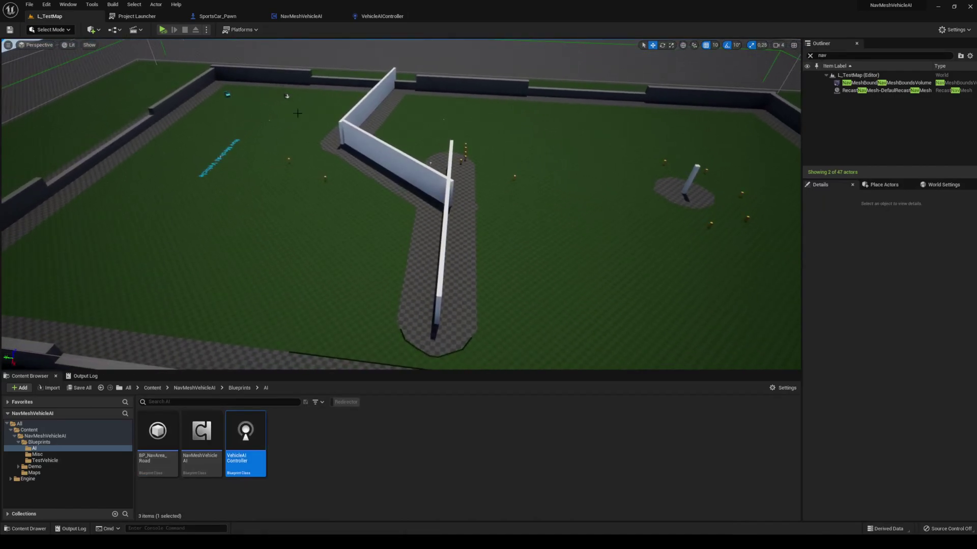
pyautogui.moveTo(301, 115); pyautogui.dragTo(301, 115, button='right')
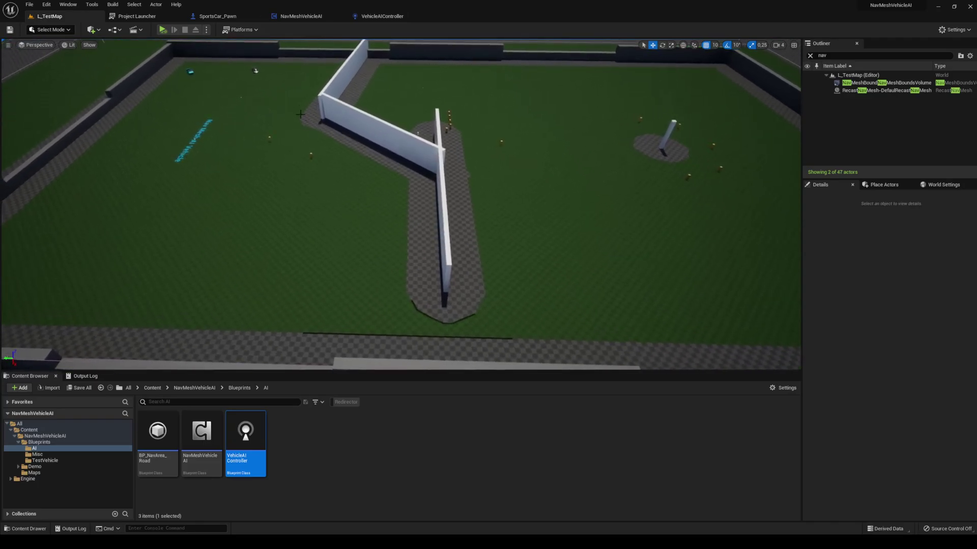
pyautogui.click(810, 55)
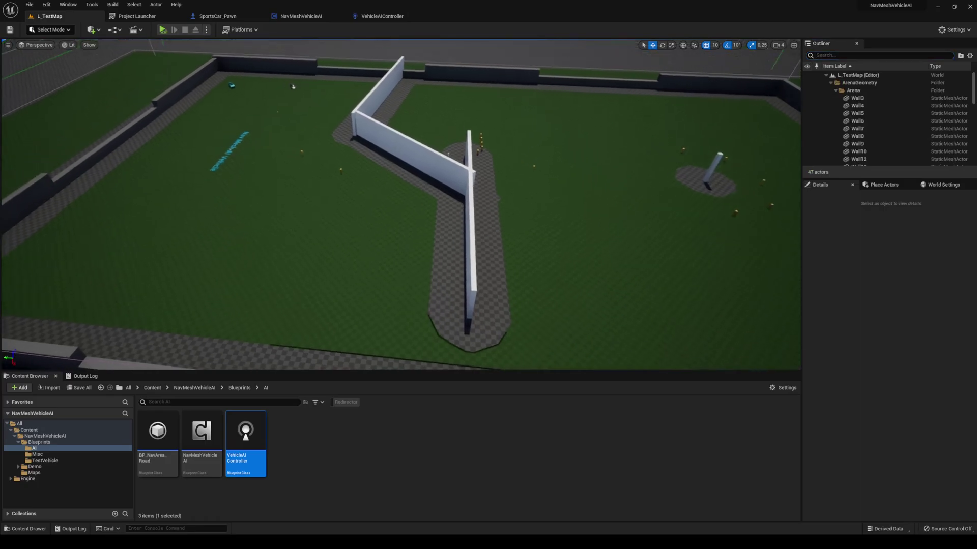
pyautogui.click(870, 56)
pyautogui.write('target')
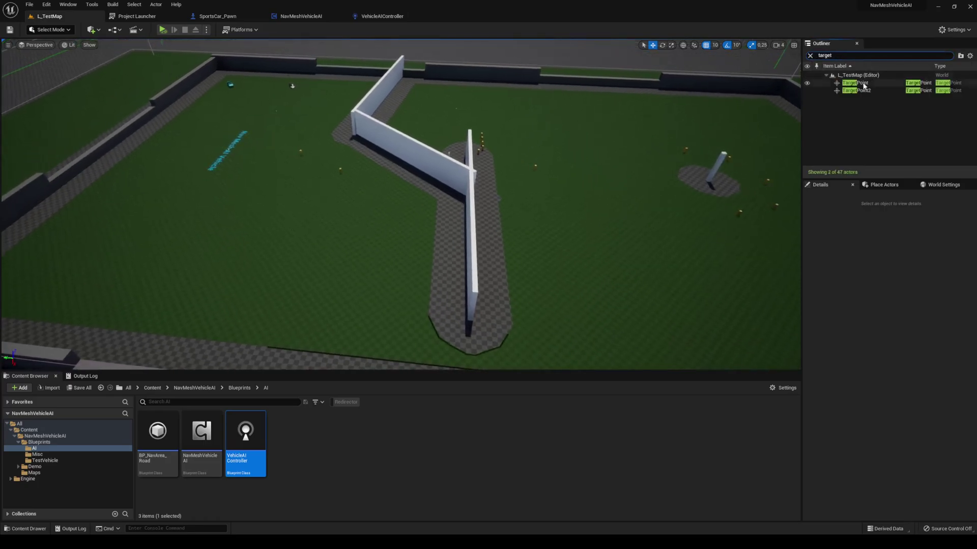
pyautogui.click(857, 83)
pyautogui.moveTo(611, 132); pyautogui.dragTo(600, 123, button='right')
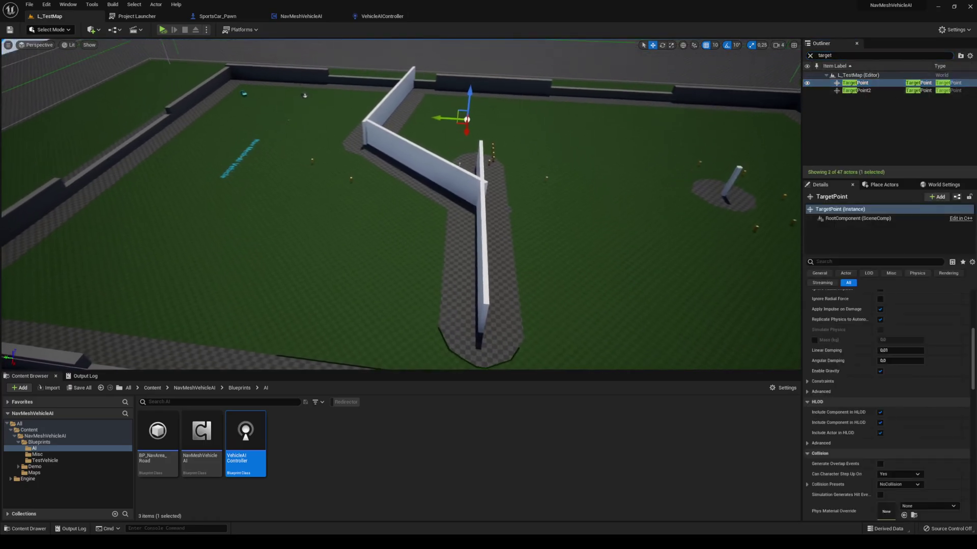
pyautogui.click(856, 90)
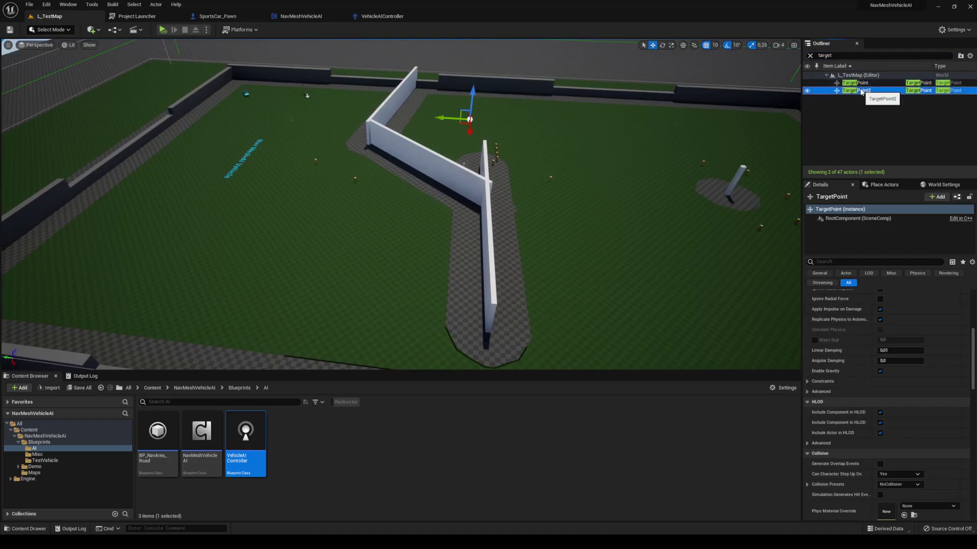
# Step: Clear the selection and examine the nav mesh coverage around the white walls and along the arena border
pyautogui.moveTo(399, 296); pyautogui.dragTo(435, 307, button='right')
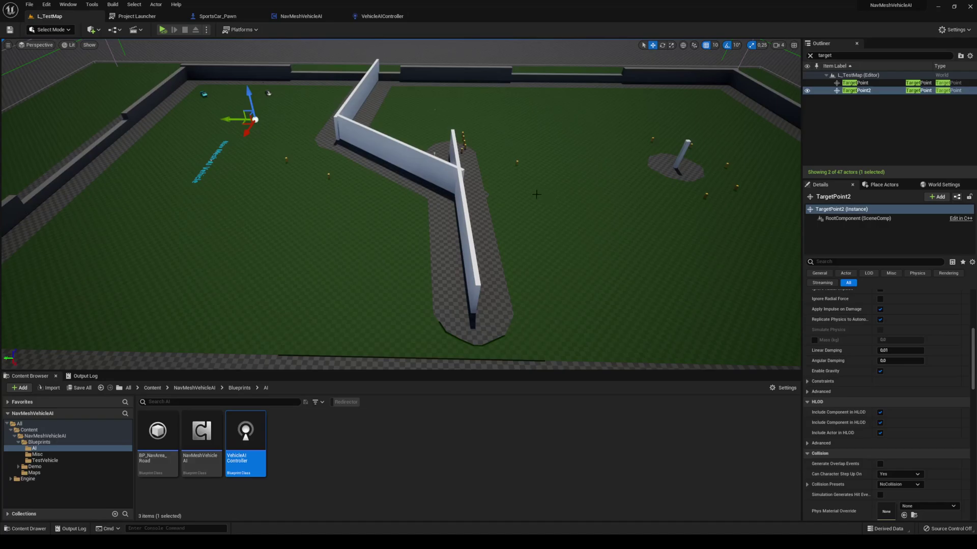
pyautogui.moveTo(495, 212); pyautogui.dragTo(528, 216, button='right')
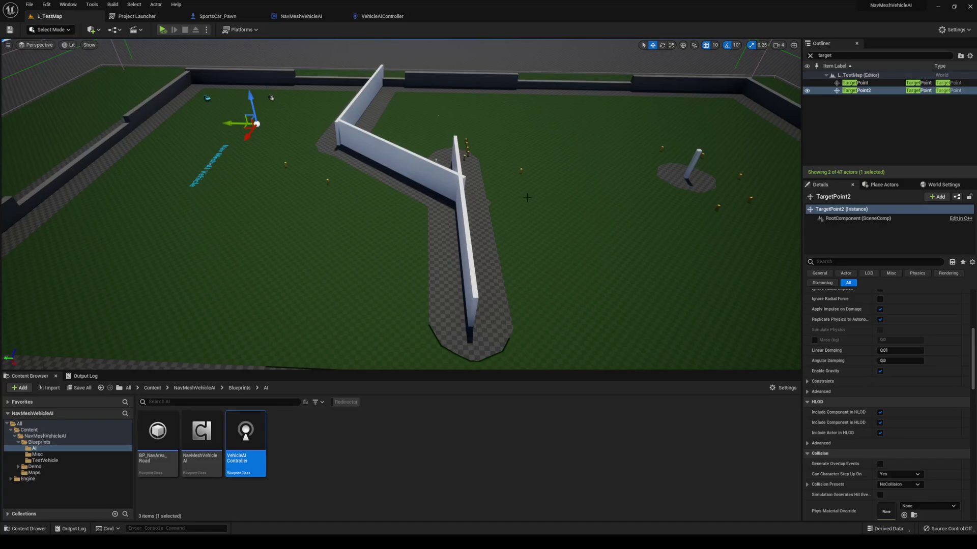
pyautogui.moveTo(492, 218); pyautogui.dragTo(470, 223, button='right')
pyautogui.press('Escape')
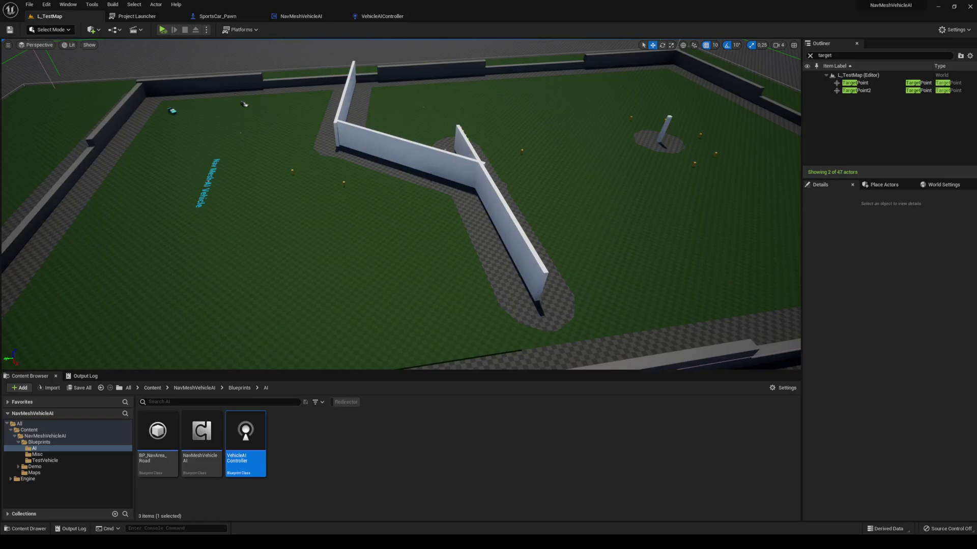
pyautogui.moveTo(502, 274); pyautogui.dragTo(463, 240, button='right')
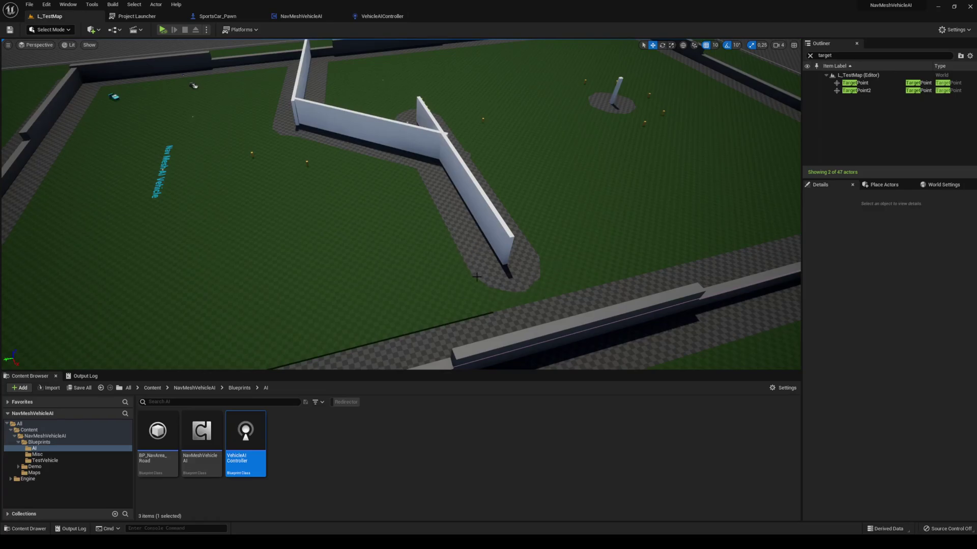
pyautogui.moveTo(574, 237); pyautogui.dragTo(287, 76, button='right')
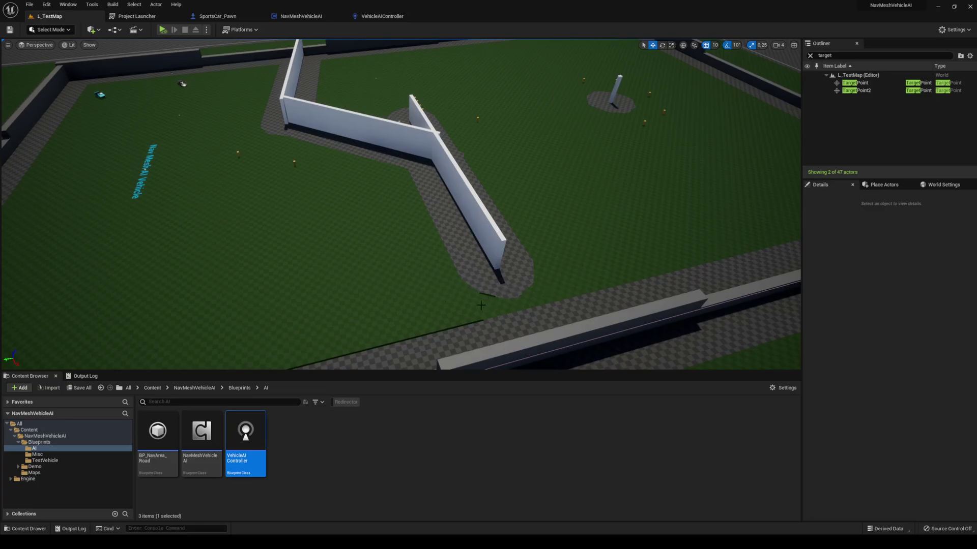
pyautogui.moveTo(509, 327); pyautogui.dragTo(530, 339, button='right')
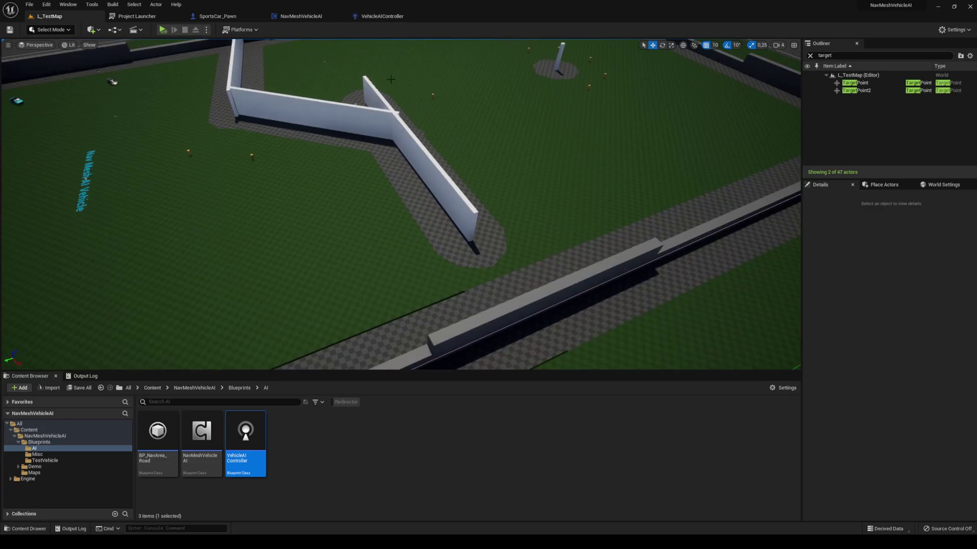
pyautogui.scroll(-3, 413, 126)
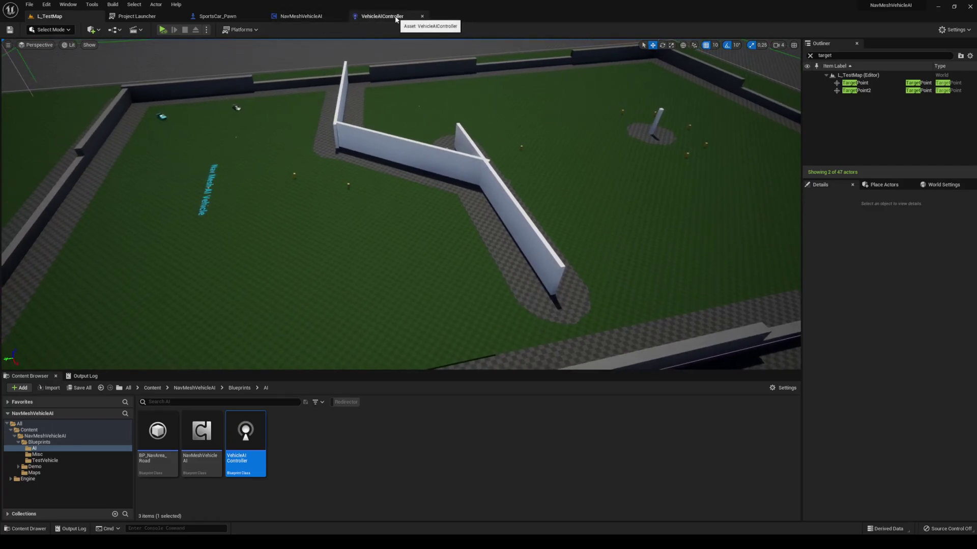
# Step: Bring up the VehicleAIController blueprint and save it
pyautogui.click(379, 15)
pyautogui.moveTo(382, 152); pyautogui.dragTo(480, 175, button='right')
pyautogui.hotkey('ctrl', 's')
pyautogui.moveTo(551, 197); pyautogui.dragTo(489, 207, button='right')
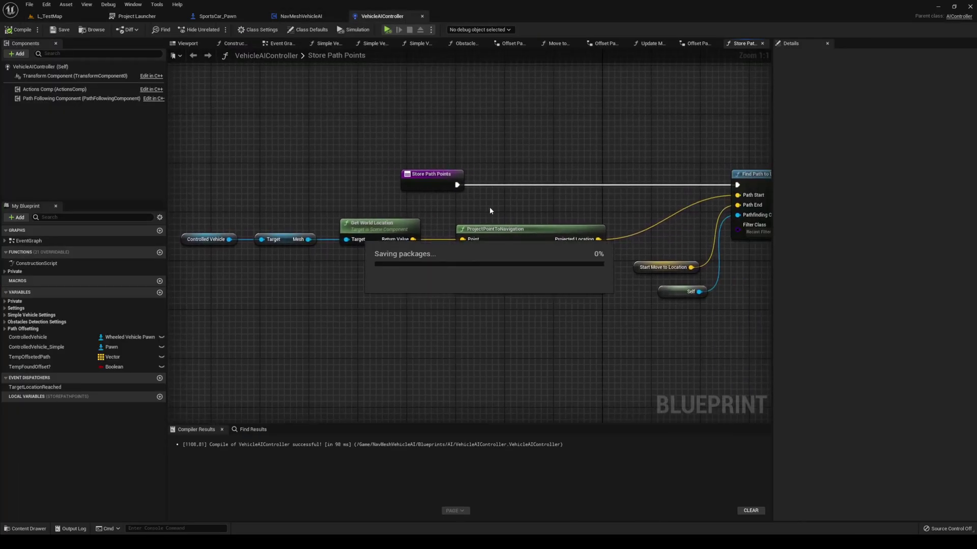
# Step: Examine the ProjectPointToNavigation node, its Query Extent and its connections in the Store Path Points function
pyautogui.moveTo(589, 233); pyautogui.dragTo(418, 274, button='right')
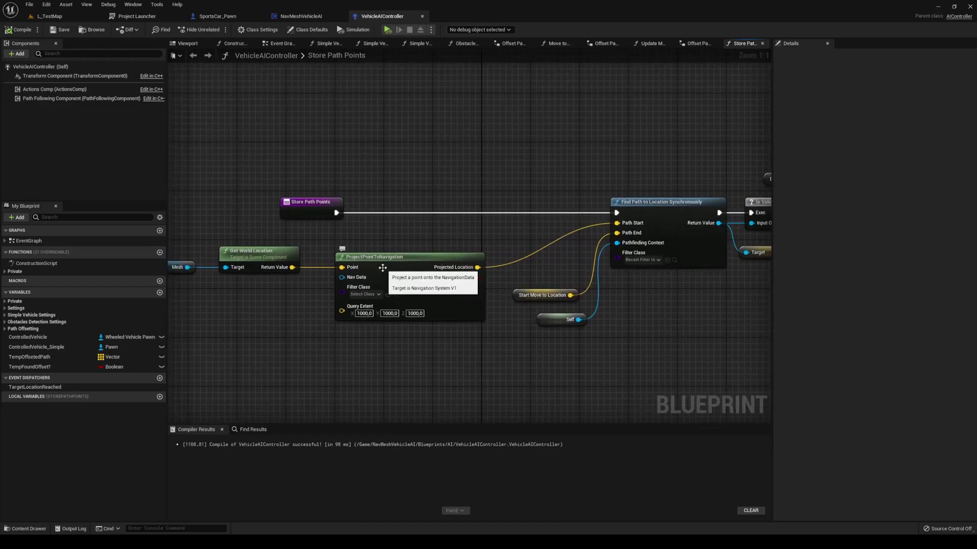
pyautogui.moveTo(427, 284); pyautogui.dragTo(489, 273, button='right')
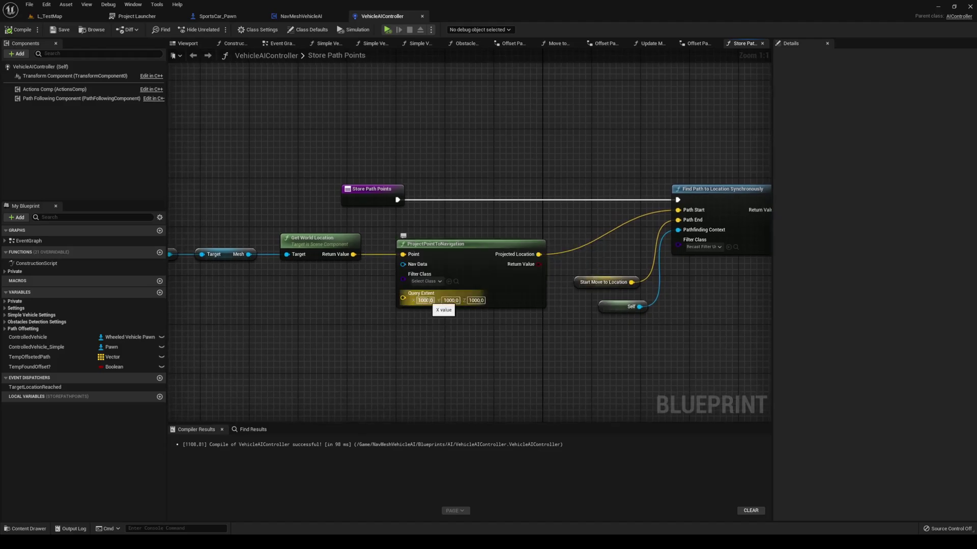
pyautogui.moveTo(427, 300); pyautogui.dragTo(537, 279, button='right')
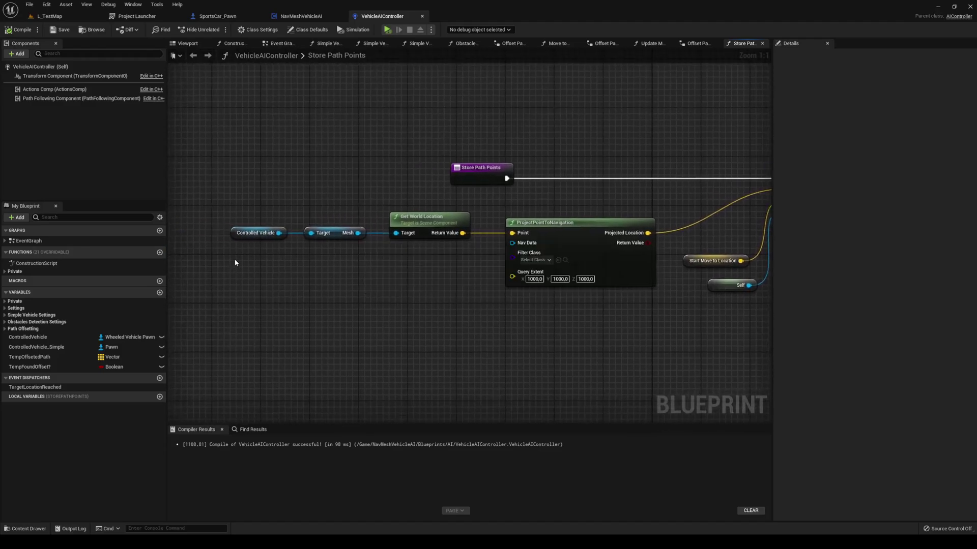
pyautogui.moveTo(480, 243); pyautogui.dragTo(445, 235, button='right')
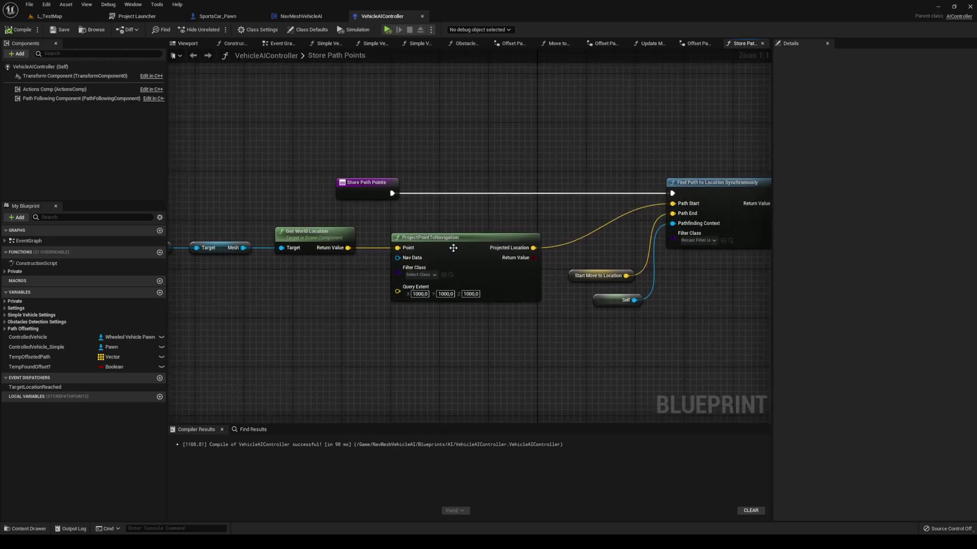
pyautogui.moveTo(661, 221)
pyautogui.mouseDown(button='right')
pyautogui.moveTo(492, 243)
pyautogui.moveTo(537, 249)
pyautogui.moveTo(679, 222)
pyautogui.mouseUp(button='right')
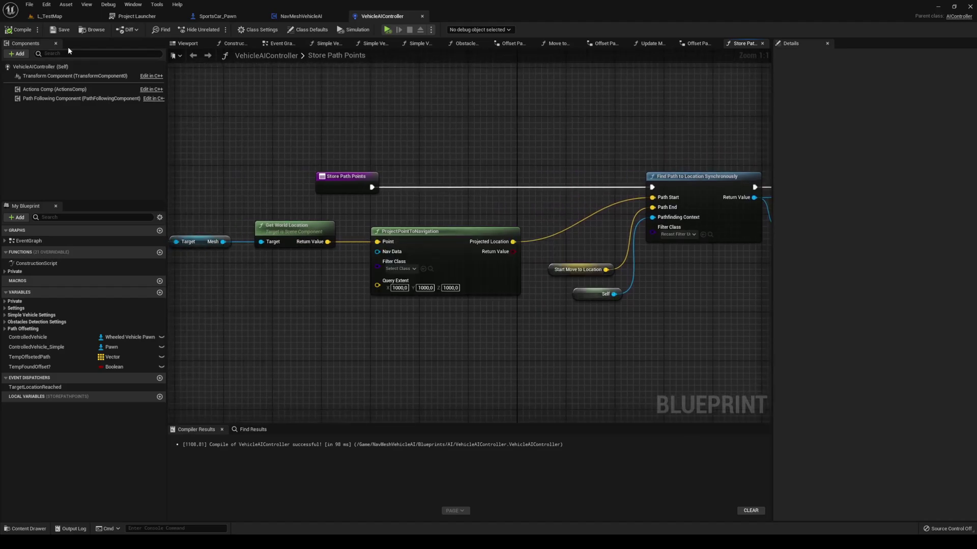
# Step: Filter the level's Outliner for "recast", select RecastNavMesh-Default and compare its Agent Radius with the Query Extent in VehicleAIController
pyautogui.click(50, 15)
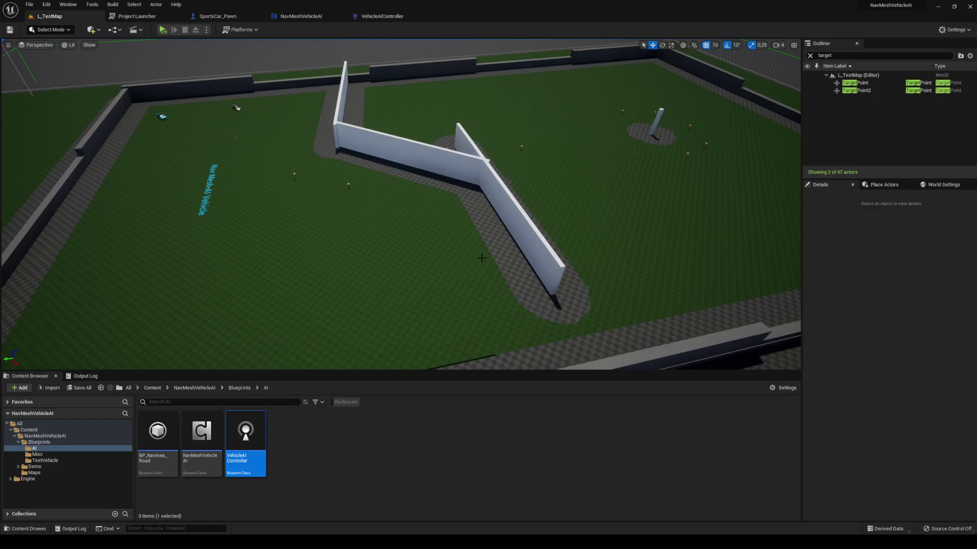
pyautogui.click(845, 55)
pyautogui.write('recast')
pyautogui.click(865, 82)
pyautogui.scroll(-2, 888, 412)
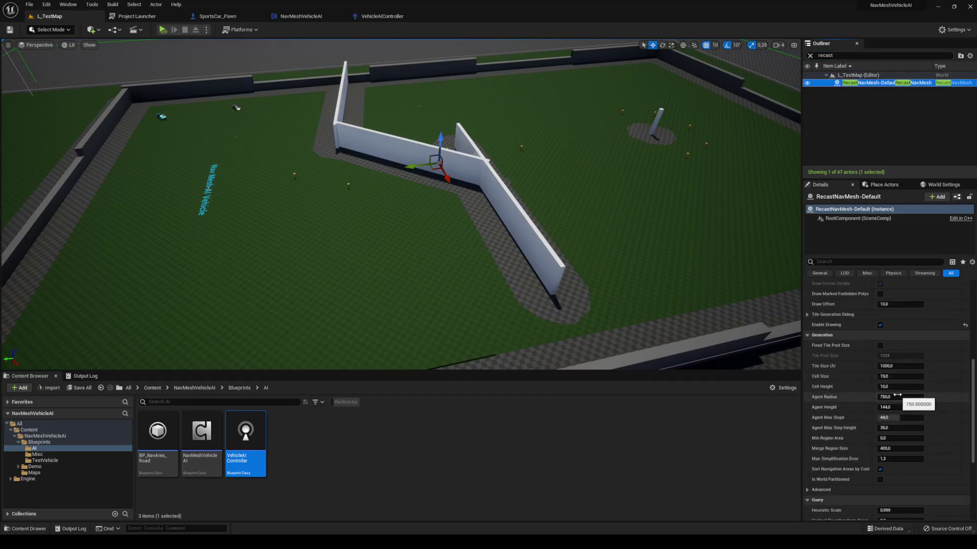
pyautogui.click(379, 16)
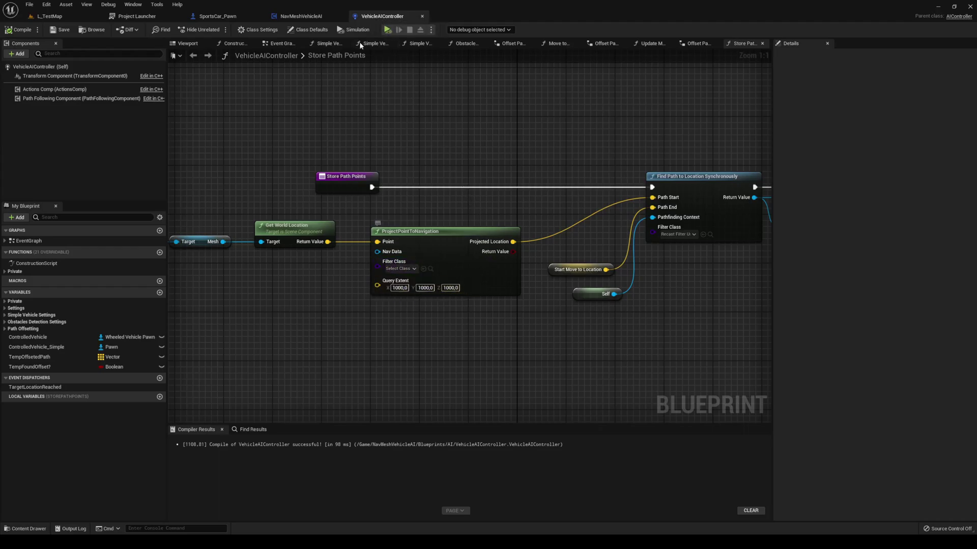
pyautogui.click(70, 19)
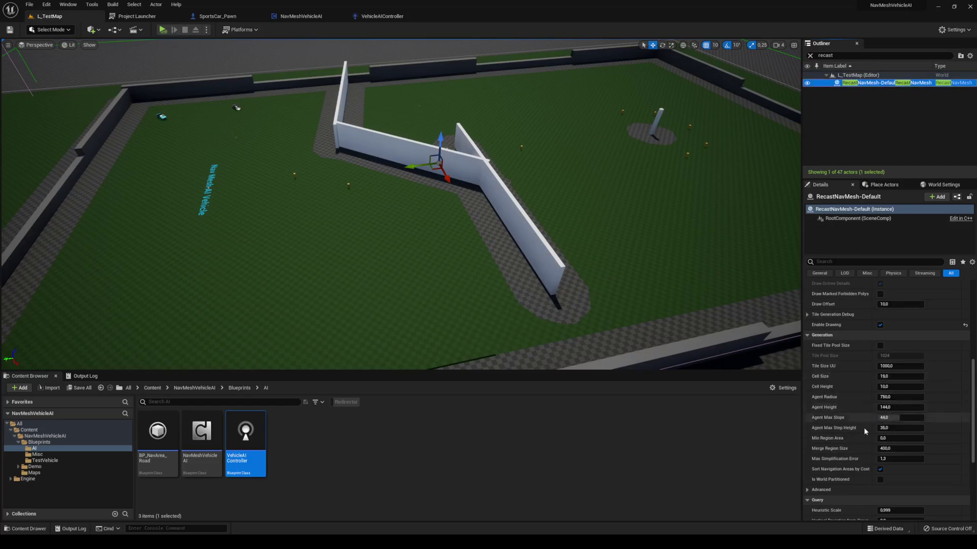
# Step: Deselect the nav mesh and select the SportsCar_Pawn standing on the far side of the arena
pyautogui.moveTo(319, 95); pyautogui.dragTo(271, 52, button='right')
pyautogui.click(296, 77)
pyautogui.press('Escape')
pyautogui.moveTo(381, 154)
pyautogui.mouseDown(button='right')
pyautogui.moveTo(397, 147)
pyautogui.moveTo(391, 156)
pyautogui.mouseUp(button='right')
pyautogui.press('w')
pyautogui.press('a')
pyautogui.press('a')
pyautogui.press('w')
pyautogui.press('w')
pyautogui.press('a')
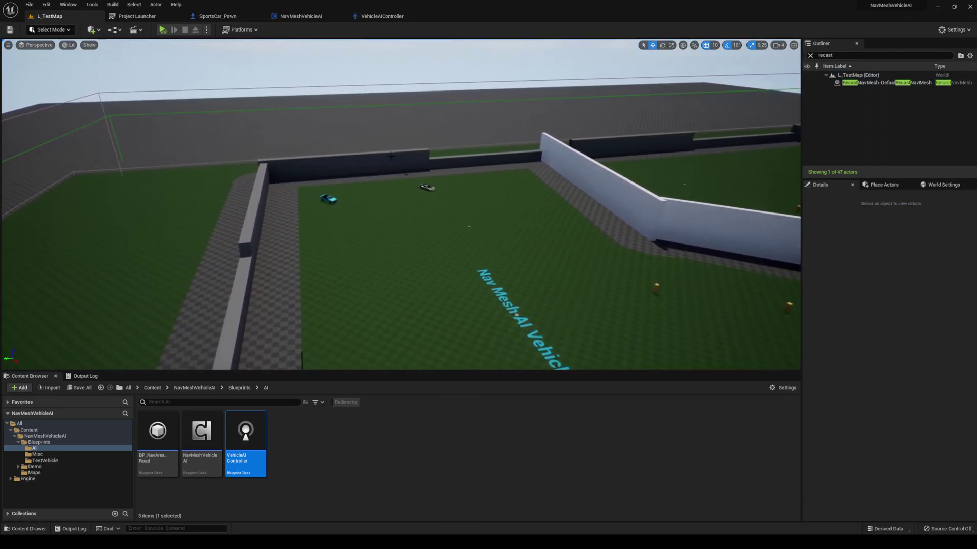
pyautogui.press('w')
pyautogui.press('a')
pyautogui.moveTo(341, 129); pyautogui.dragTo(366, 136, button='right')
pyautogui.press('w')
pyautogui.click(421, 202)
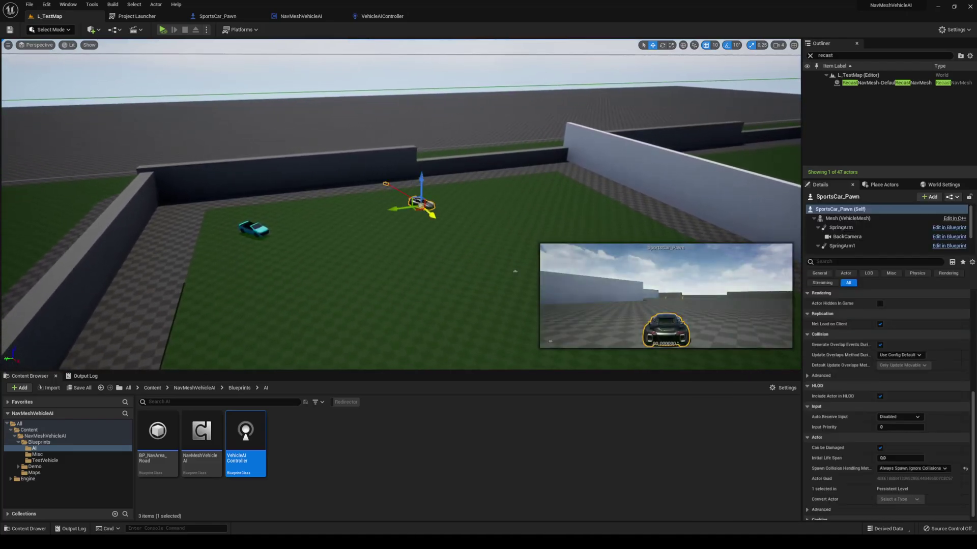
# Step: Look at both cars up close, checking the teal car and leaving the SportsCar_Pawn selected
pyautogui.press('w')
pyautogui.moveTo(421, 203); pyautogui.dragTo(440, 206, button='right')
pyautogui.press('w')
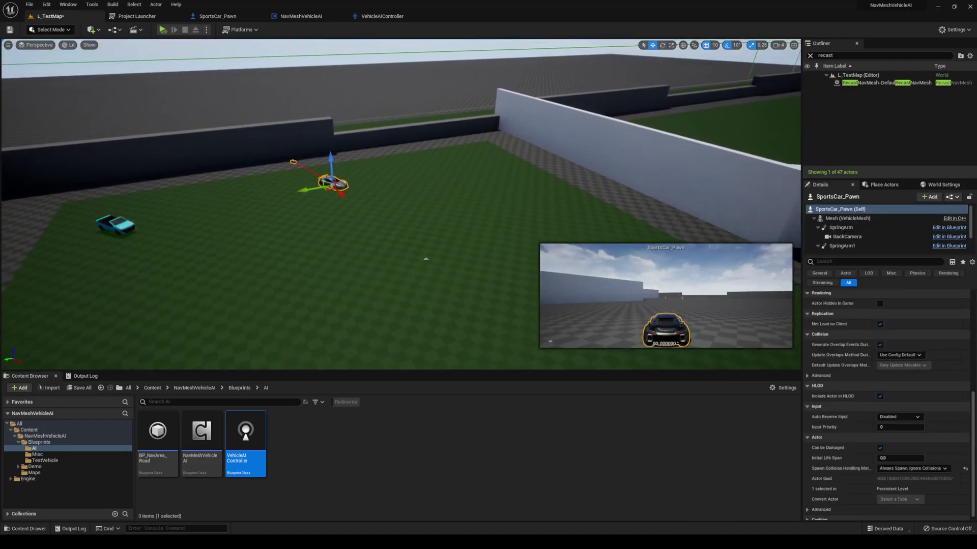
pyautogui.click(122, 227)
pyautogui.click(342, 182)
pyautogui.press('Escape')
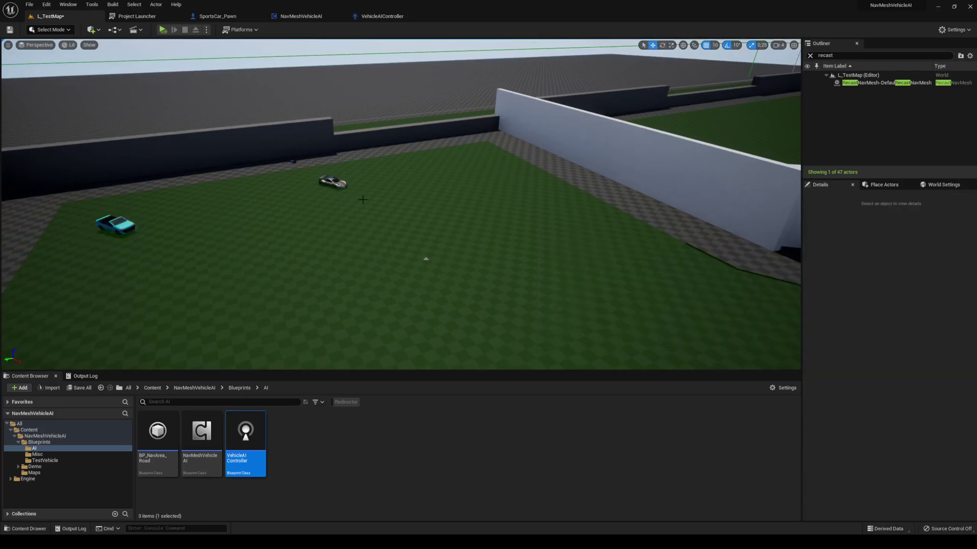
pyautogui.moveTo(342, 182); pyautogui.dragTo(356, 198, button='right')
pyautogui.press('s')
pyautogui.click(337, 178)
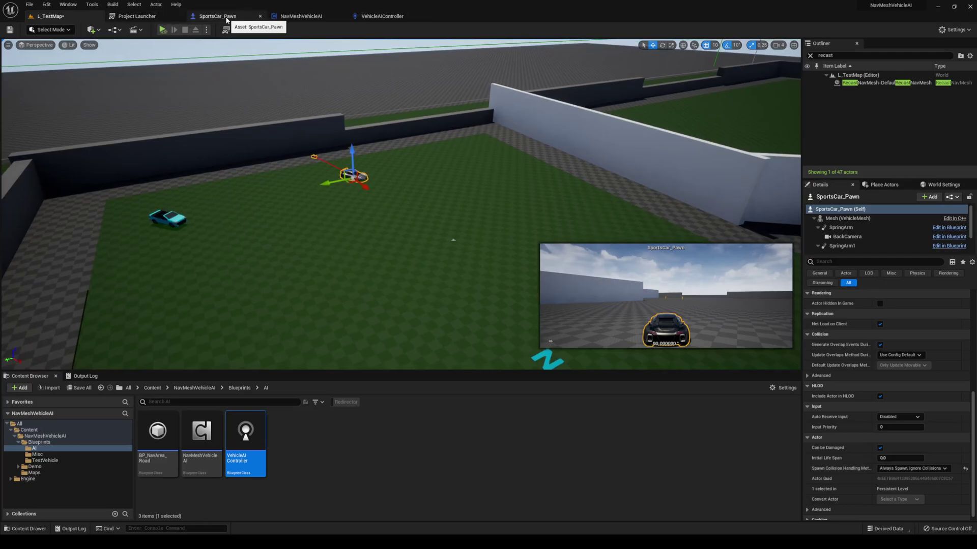
# Step: Review the NavMeshVehicleAI component's obstacle detection, path offsetting and Vehicle AI settings in the SportsCar_Pawn blueprint
pyautogui.click(217, 16)
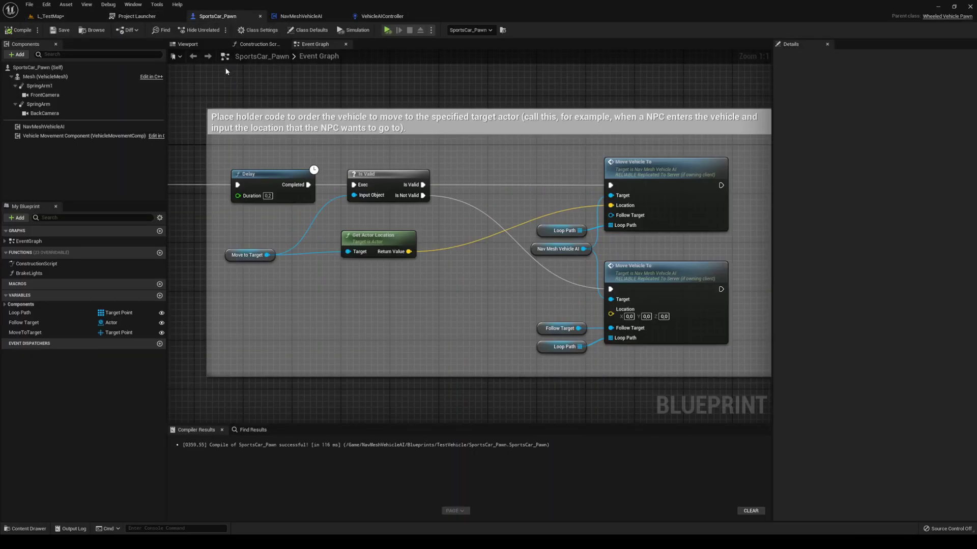
pyautogui.click(36, 127)
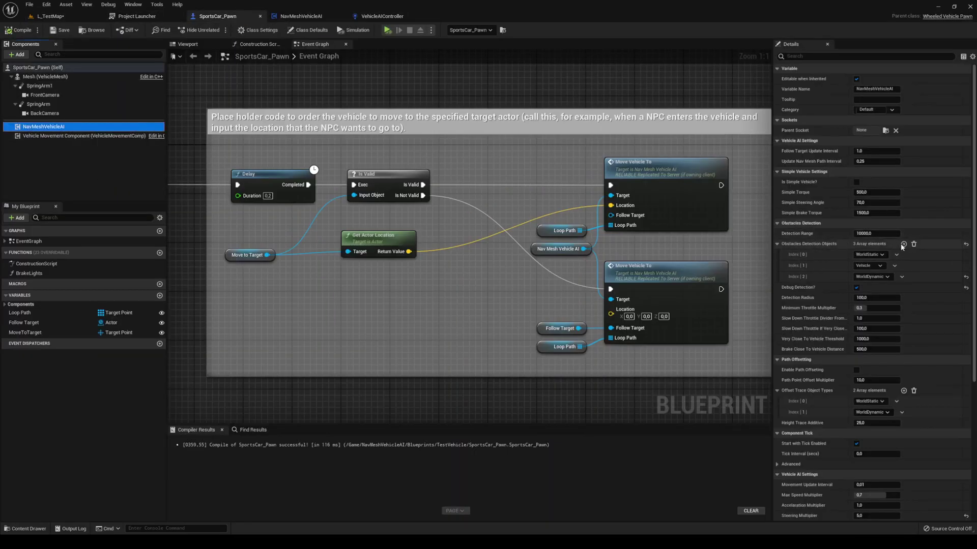
pyautogui.scroll(-3, 813, 192)
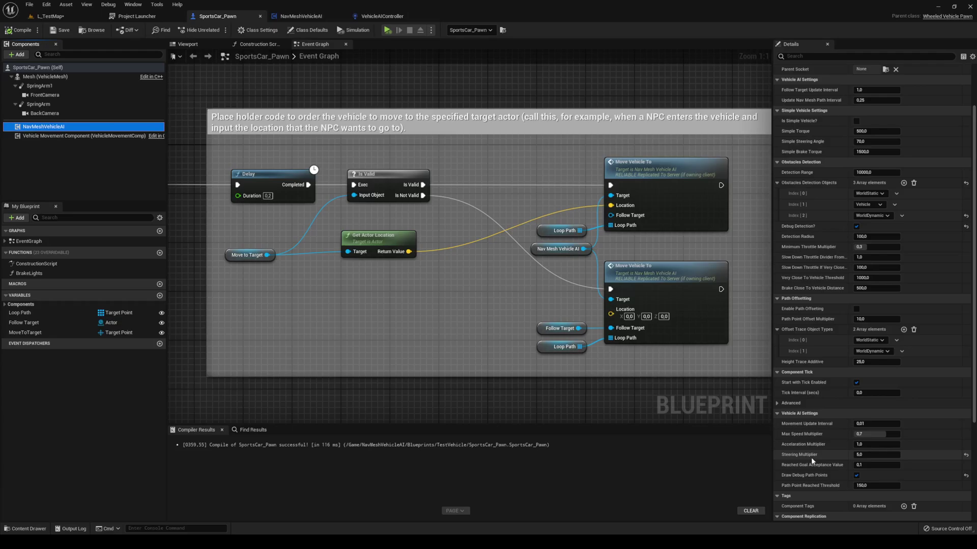
pyautogui.click(65, 17)
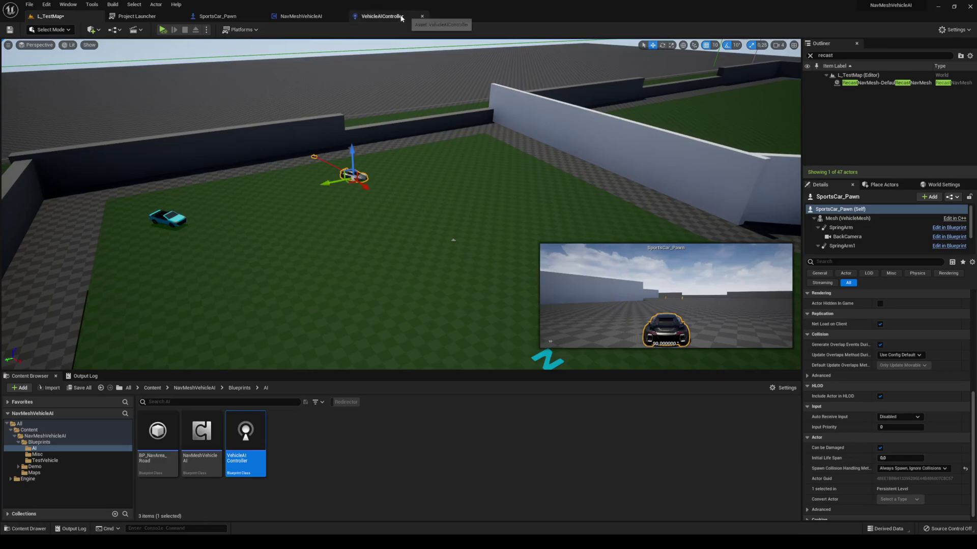
pyautogui.click(382, 16)
pyautogui.click(208, 17)
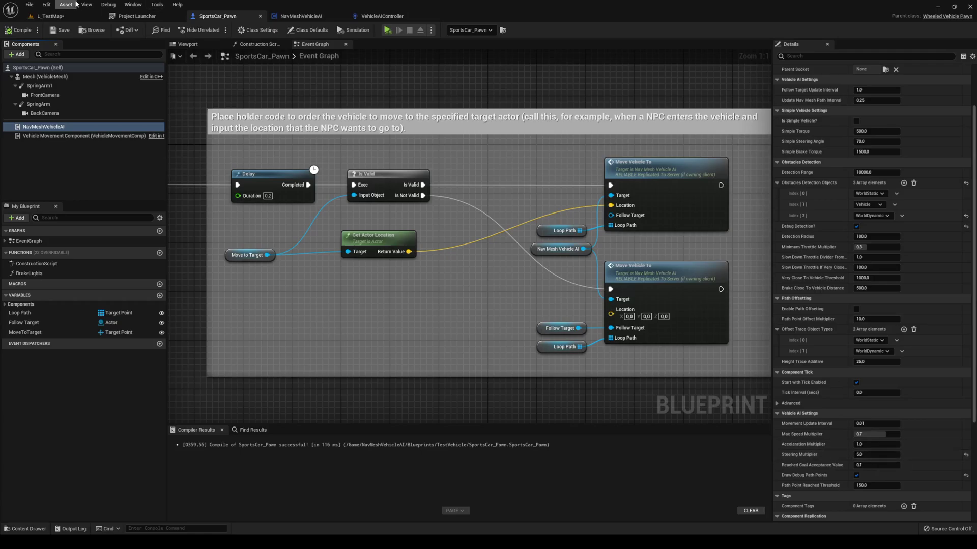
# Step: Compare the cars in the test map with the obstacle detection settings of the SportsCar_Pawn's NavMeshVehicleAI component
pyautogui.click(85, 18)
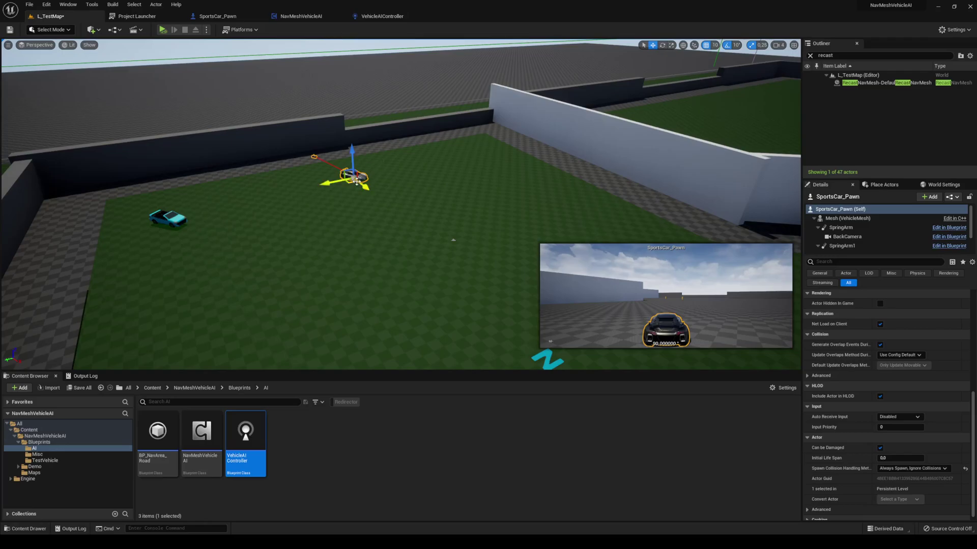
pyautogui.click(208, 18)
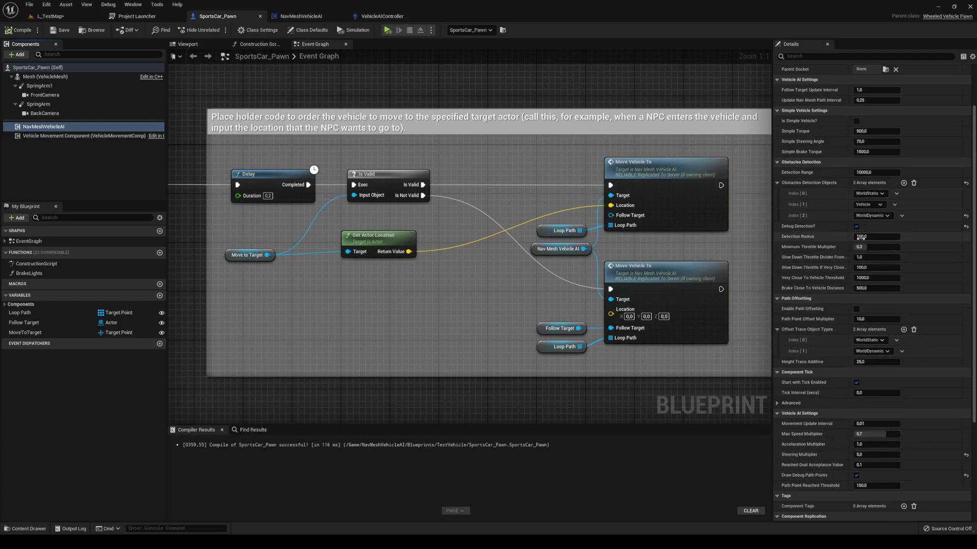
pyautogui.click(53, 17)
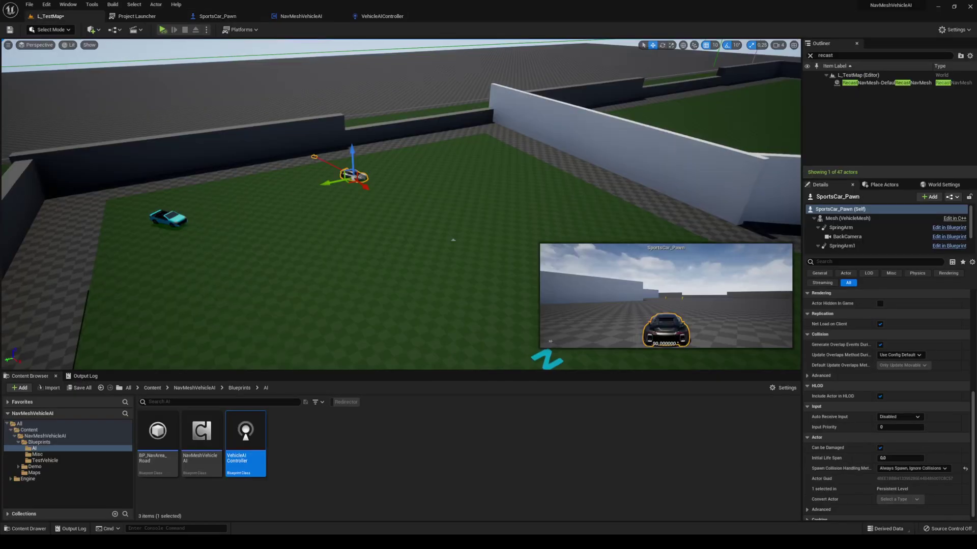
# Step: Simulate the test map and follow both cars' path points and detection traces around the near end of the white wall
pyautogui.moveTo(243, 158); pyautogui.dragTo(342, 171, button='right')
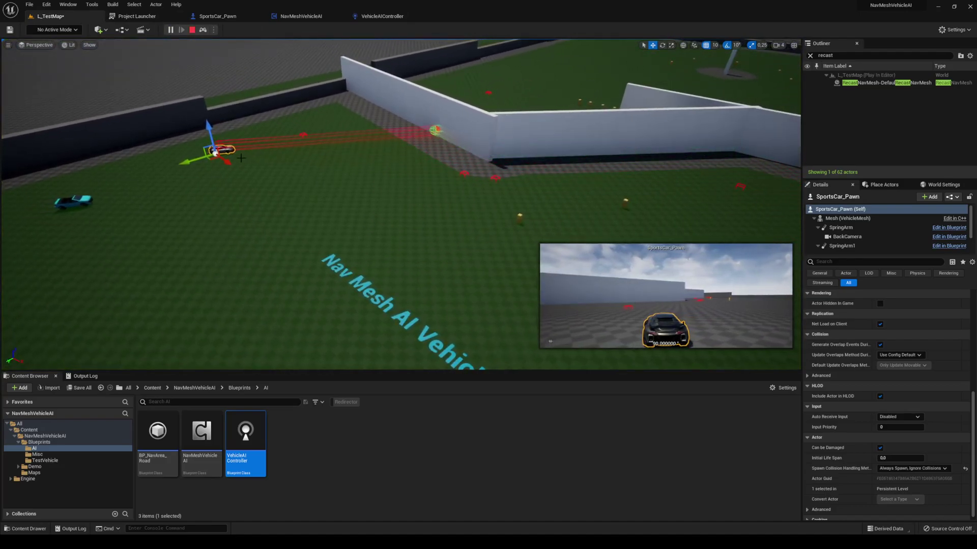
pyautogui.moveTo(243, 158); pyautogui.dragTo(275, 159, button='right')
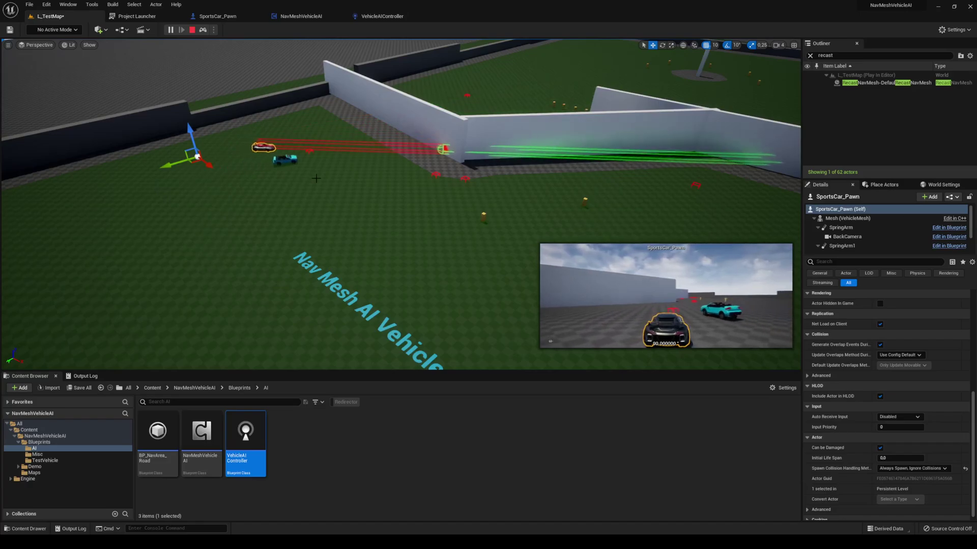
pyautogui.moveTo(275, 159); pyautogui.dragTo(331, 201, button='right')
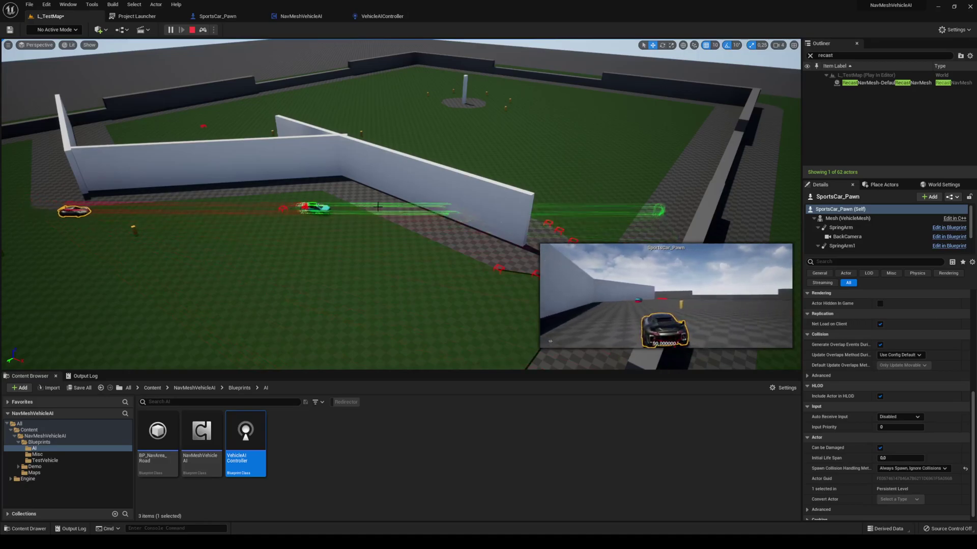
pyautogui.moveTo(324, 206); pyautogui.dragTo(467, 236, button='right')
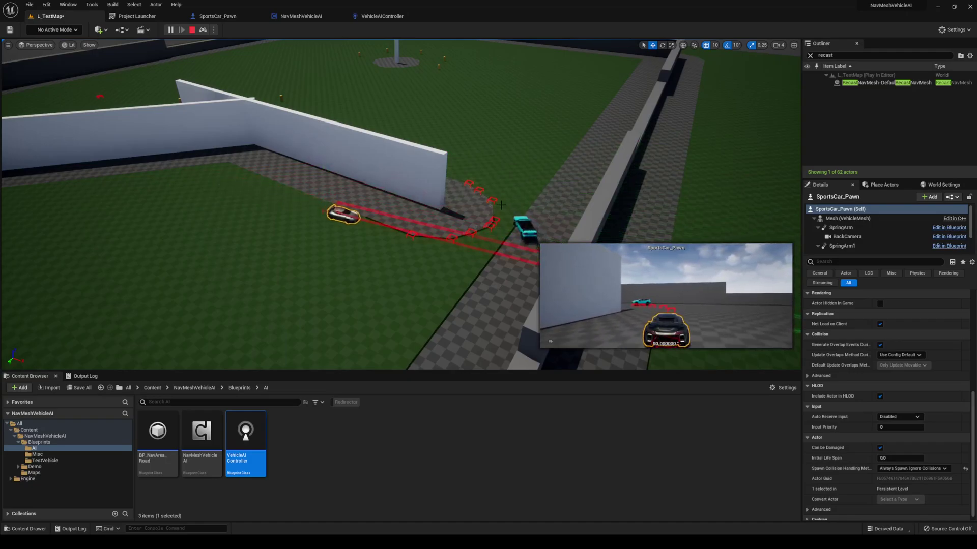
pyautogui.moveTo(501, 205); pyautogui.dragTo(501, 196, button='right')
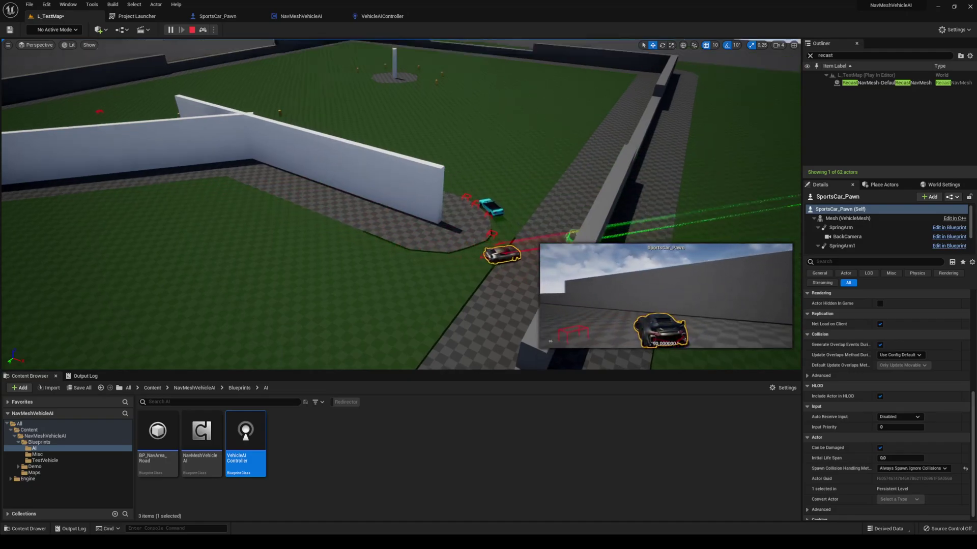
pyautogui.press('w')
pyautogui.moveTo(606, 190); pyautogui.dragTo(475, 118, button='right')
pyautogui.press('d')
pyautogui.press('s')
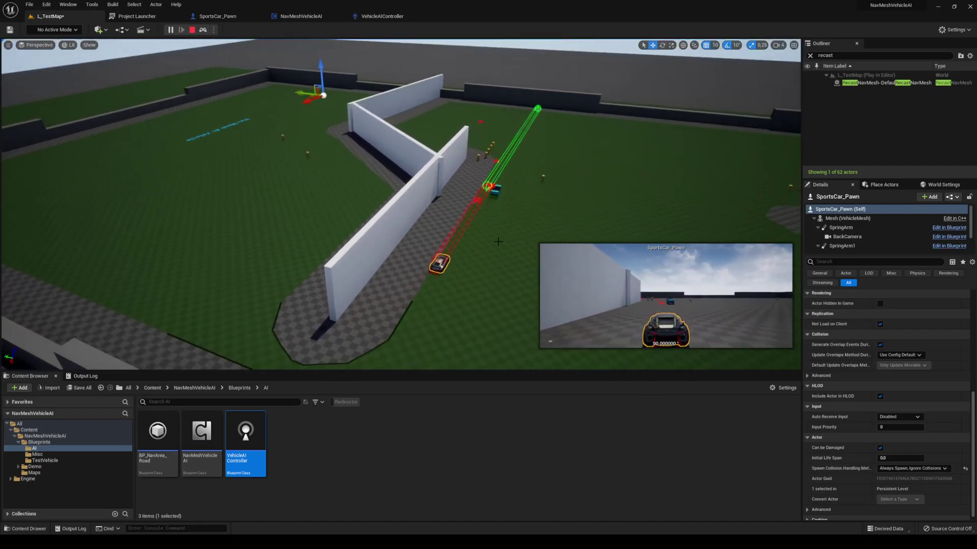
# Step: Watch both cars turn near the small yellow objects at the far end of the white wall
pyautogui.press('w')
pyautogui.press('d')
pyautogui.moveTo(508, 231)
pyautogui.mouseDown(button='right')
pyautogui.moveTo(488, 209)
pyautogui.moveTo(506, 225)
pyautogui.mouseUp(button='right')
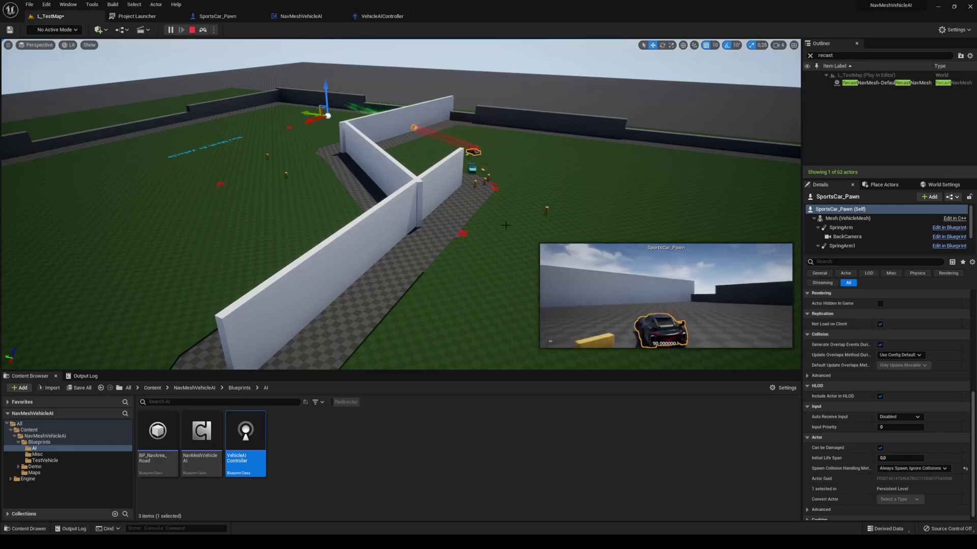
pyautogui.moveTo(506, 225)
pyautogui.mouseDown(button='right')
pyautogui.moveTo(496, 215)
pyautogui.moveTo(524, 218)
pyautogui.moveTo(511, 221)
pyautogui.mouseUp(button='right')
pyautogui.press('w')
pyautogui.press('a')
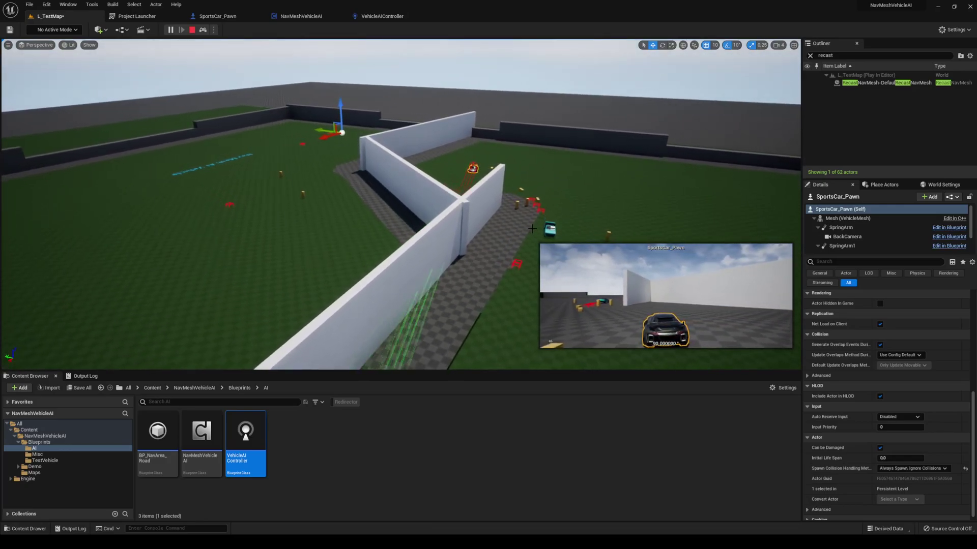
pyautogui.moveTo(480, 175); pyautogui.dragTo(480, 175, button='right')
pyautogui.press('s')
pyautogui.press('d')
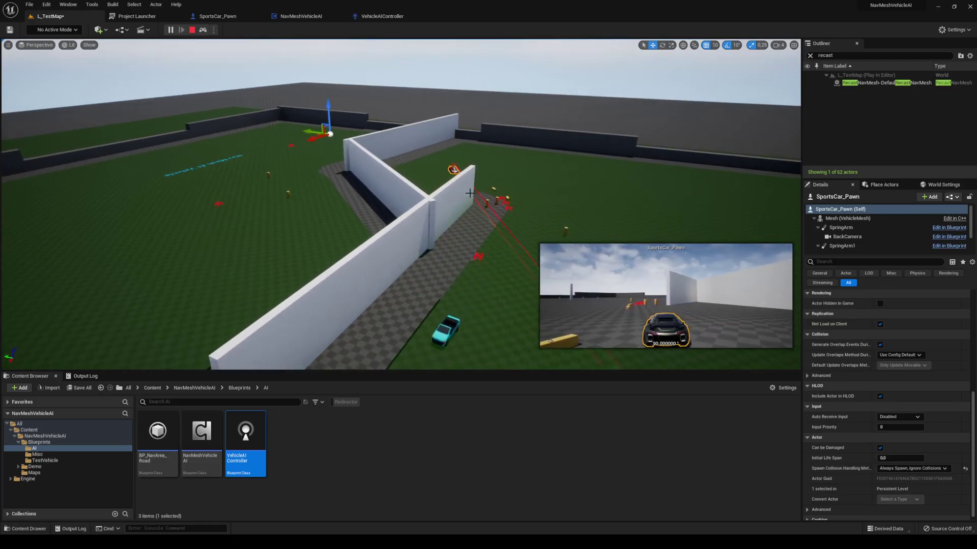
# Step: Follow the SportsCar_Pawn back around the white wall's end and examine up close how it stands against the boundary wall
pyautogui.moveTo(467, 179); pyautogui.dragTo(467, 179, button='right')
pyautogui.press('s')
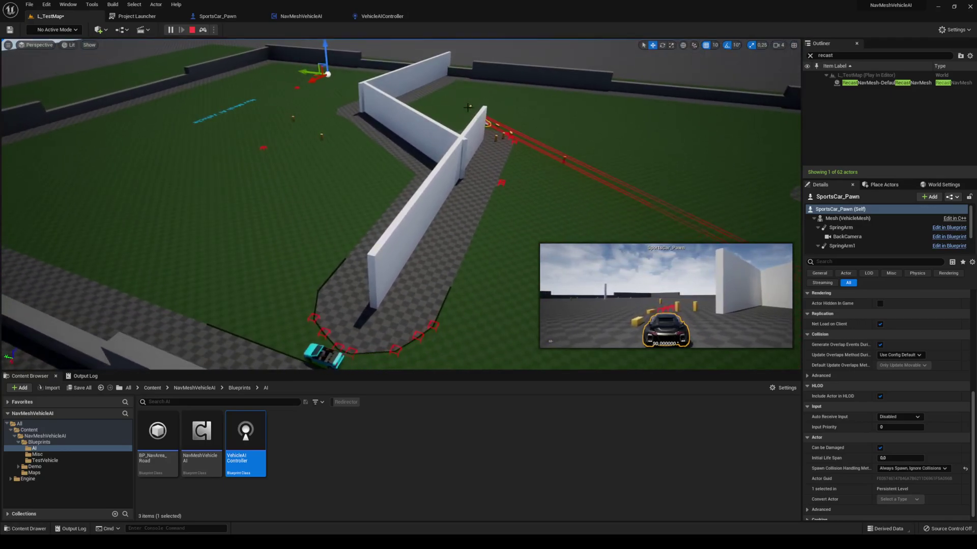
pyautogui.press('s')
pyautogui.moveTo(544, 119); pyautogui.dragTo(544, 119, button='right')
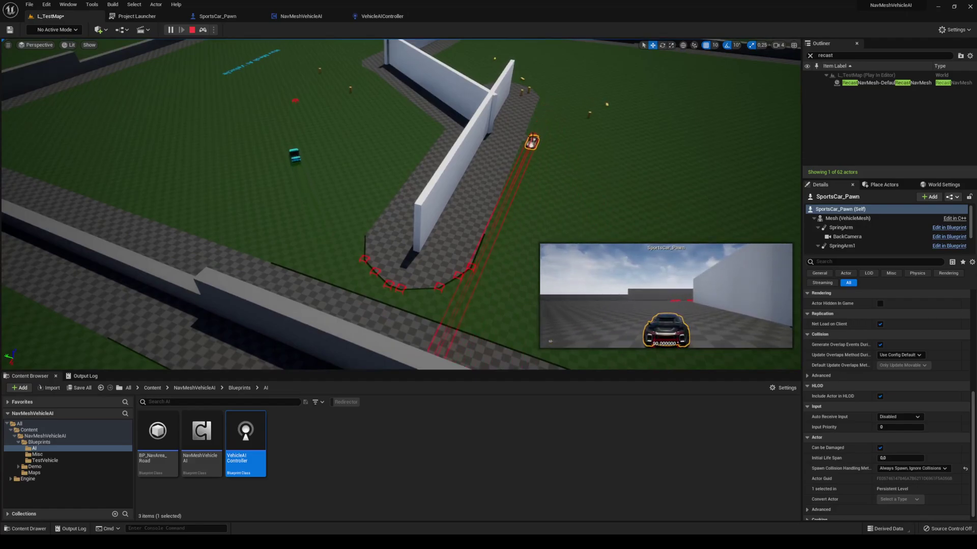
pyautogui.press('w')
pyautogui.moveTo(479, 270); pyautogui.dragTo(478, 270, button='right')
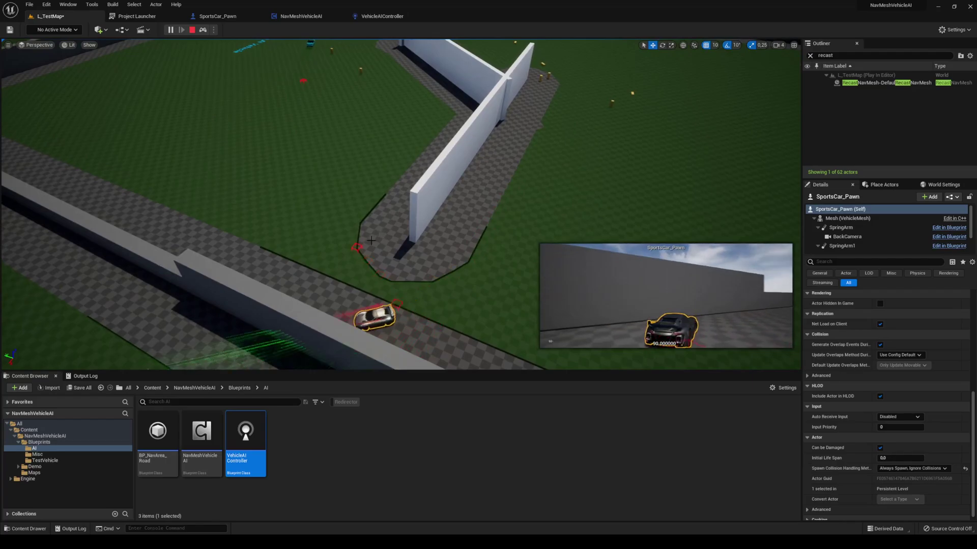
pyautogui.press('d')
pyautogui.press('w')
pyautogui.moveTo(355, 333); pyautogui.dragTo(363, 266, button='right')
pyautogui.press('d')
pyautogui.press('w')
pyautogui.press('s')
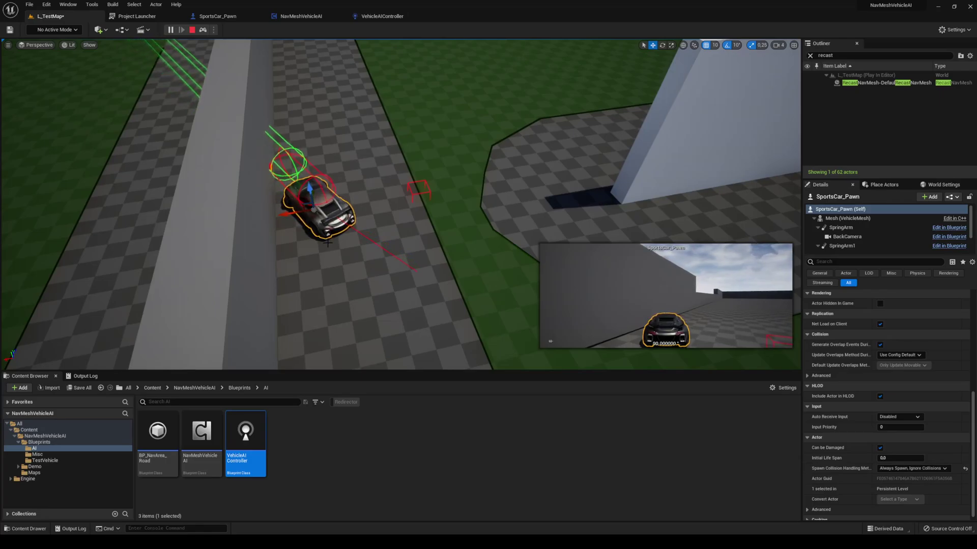
pyautogui.moveTo(328, 244)
pyautogui.mouseDown(button='right')
pyautogui.moveTo(364, 235)
pyautogui.moveTo(407, 179)
pyautogui.moveTo(386, 188)
pyautogui.moveTo(346, 243)
pyautogui.mouseUp(button='right')
pyautogui.moveTo(407, 220); pyautogui.dragTo(356, 222, button='right')
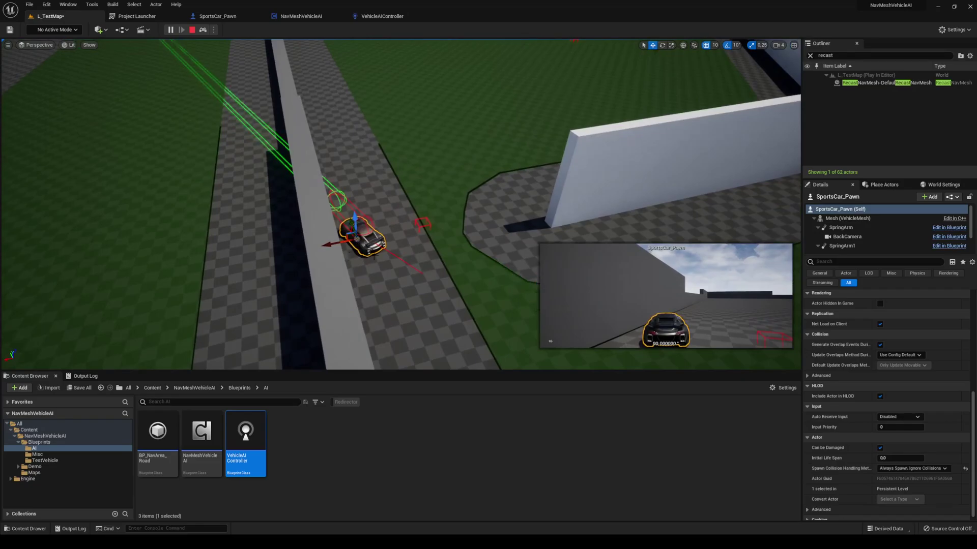
# Step: Rotate the SportsCar_Pawn away from the boundary wall during the simulation and watch how it continues along its path
pyautogui.press('e')
pyautogui.moveTo(350, 267); pyautogui.dragTo(352, 263)
pyautogui.press('w')
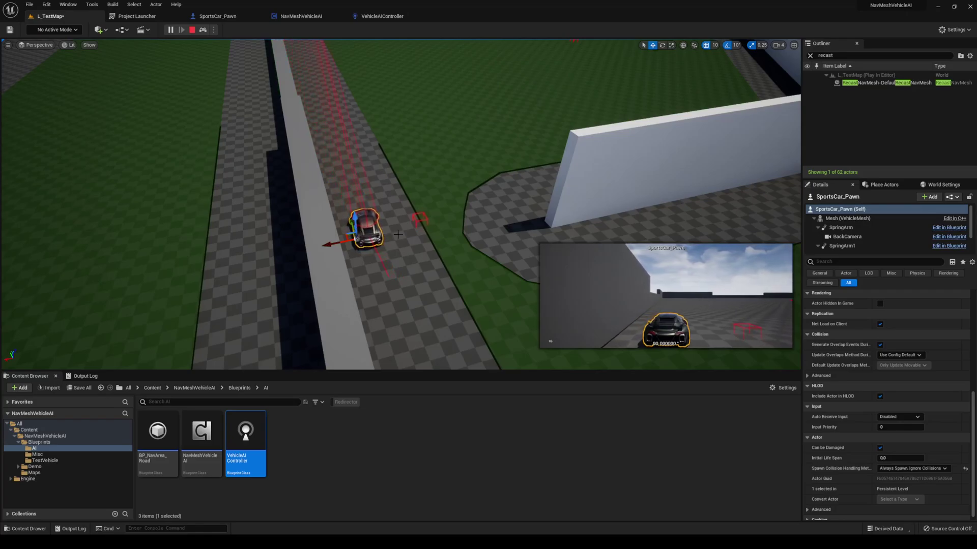
pyautogui.moveTo(398, 234); pyautogui.dragTo(347, 259, button='right')
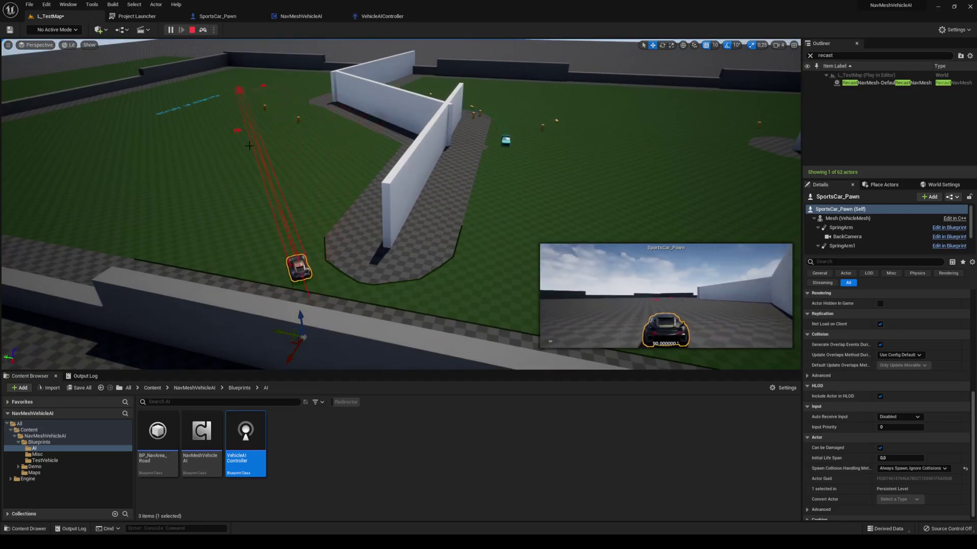
# Step: Stop the simulation and save the test map
pyautogui.press('Escape')
pyautogui.hotkey('ctrl', 's')
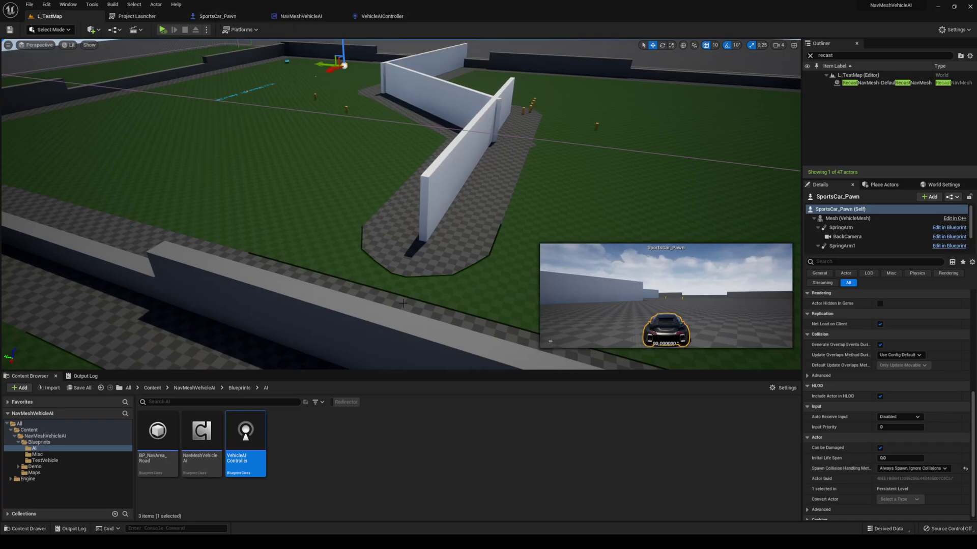
# Step: Inspect the passage between the boundary wall and the white wall's end, and select RecastNavMesh-Default to check its generation settings
pyautogui.moveTo(403, 303); pyautogui.dragTo(296, 252, button='right')
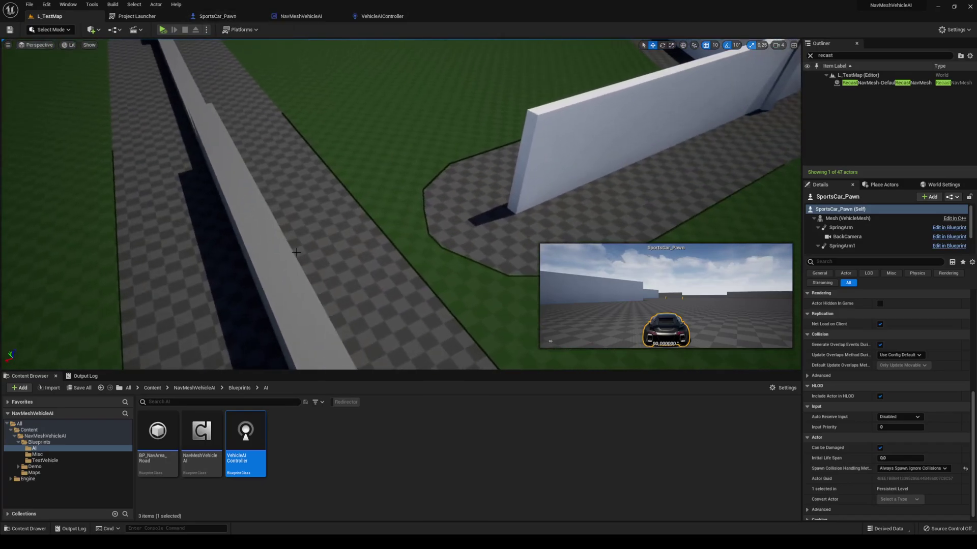
pyautogui.moveTo(296, 252)
pyautogui.mouseDown()
pyautogui.moveTo(286, 239)
pyautogui.moveTo(288, 249)
pyautogui.mouseUp()
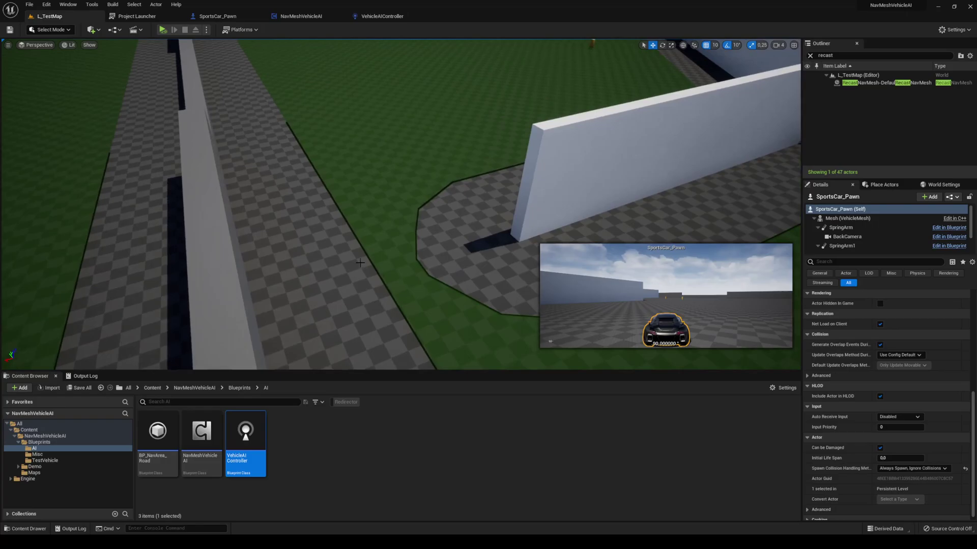
pyautogui.moveTo(385, 243); pyautogui.dragTo(463, 254, button='right')
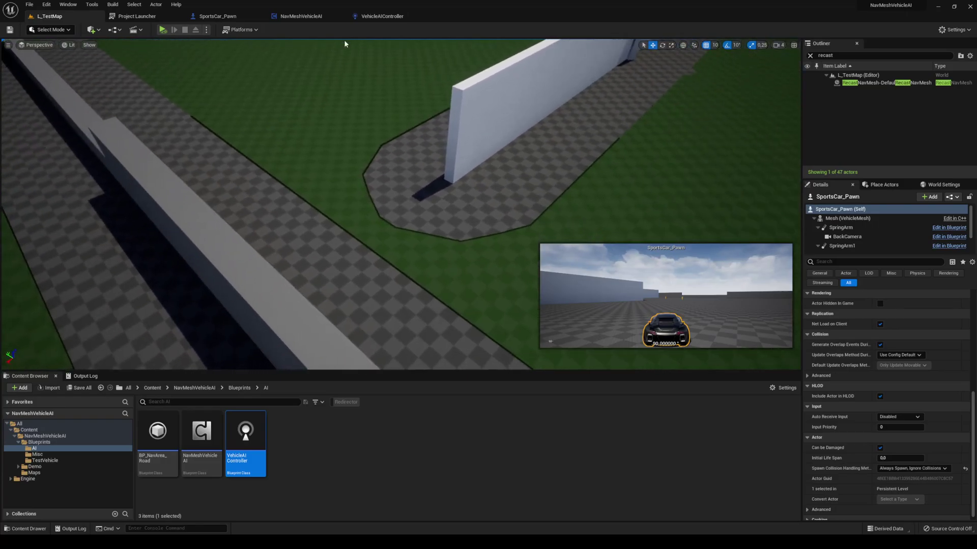
pyautogui.moveTo(315, 179); pyautogui.dragTo(457, 214)
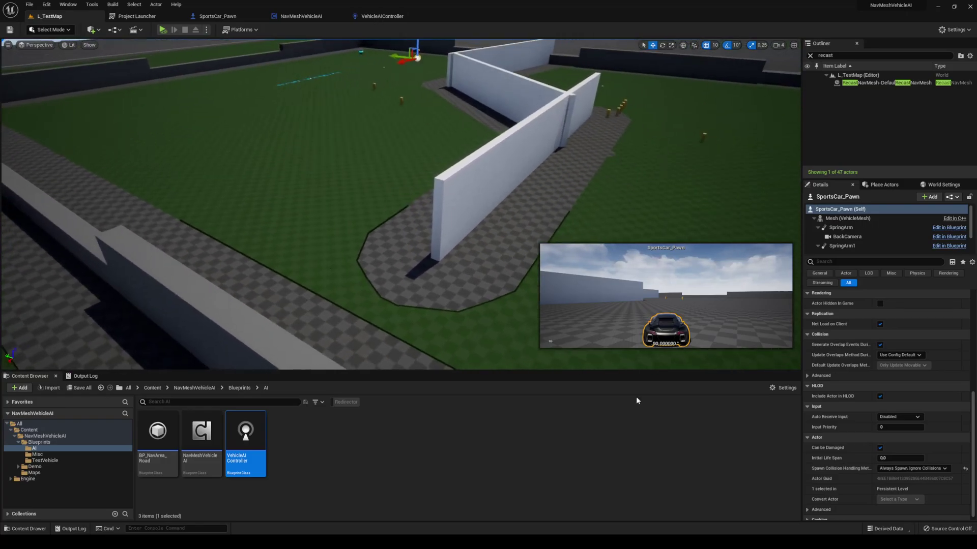
pyautogui.click(855, 84)
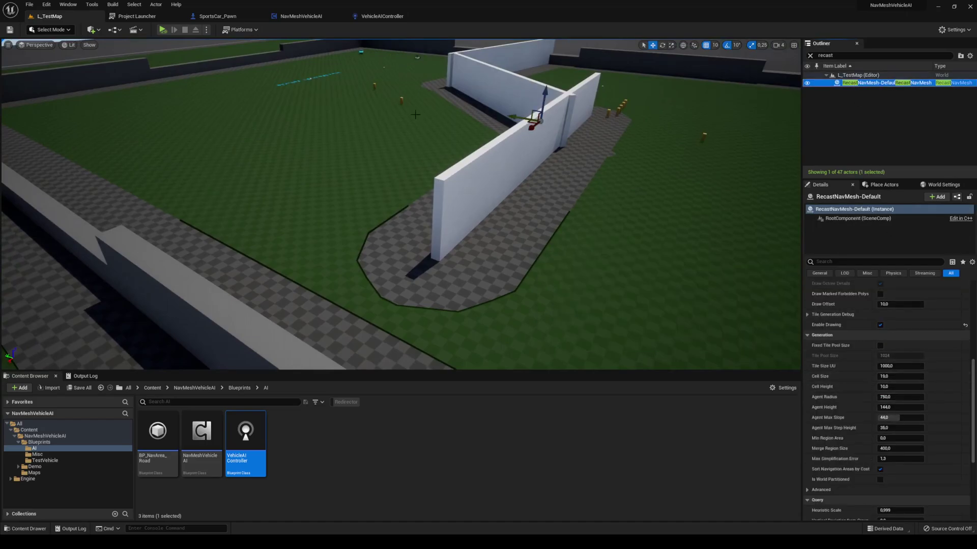
pyautogui.moveTo(394, 115); pyautogui.dragTo(404, 119, button='right')
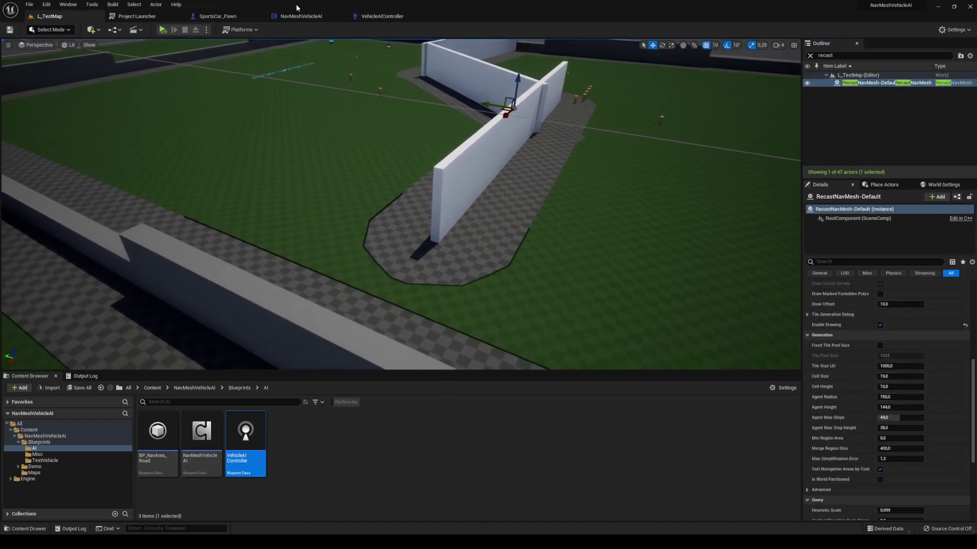
# Step: Find the front wheel class in the SportsCar_Pawn's Vehicle Movement Component and open SportsCar_WheelsFront to check its Max Steer Angle
pyautogui.click(218, 16)
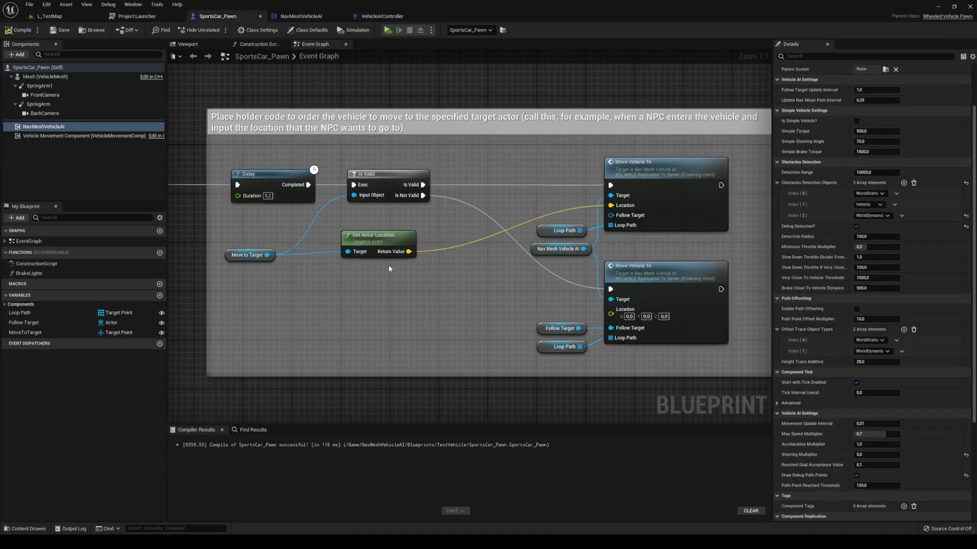
pyautogui.click(37, 136)
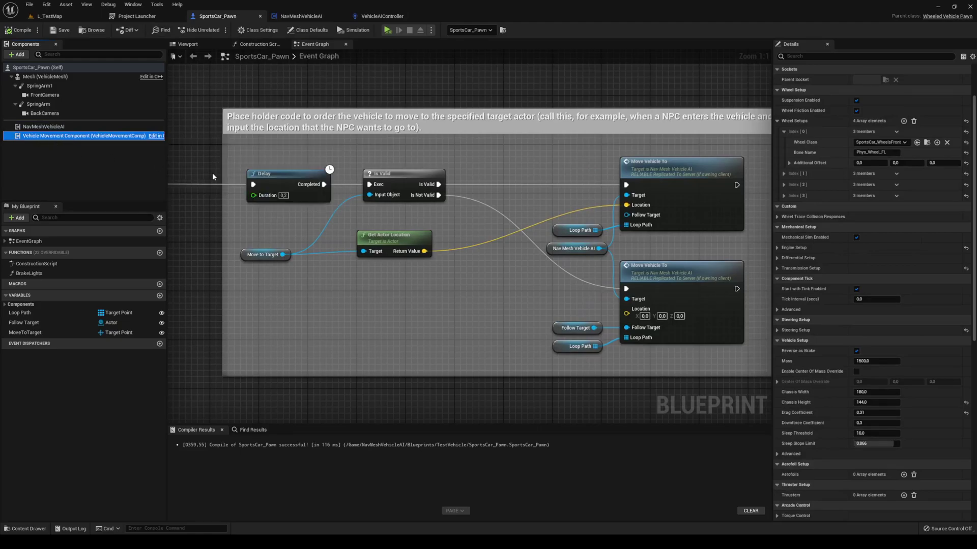
pyautogui.click(784, 132)
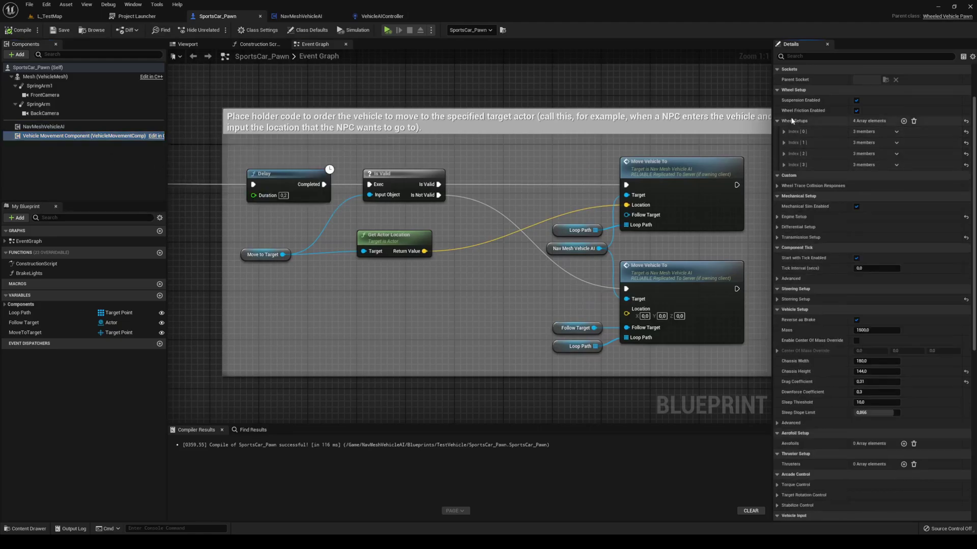
pyautogui.click(784, 132)
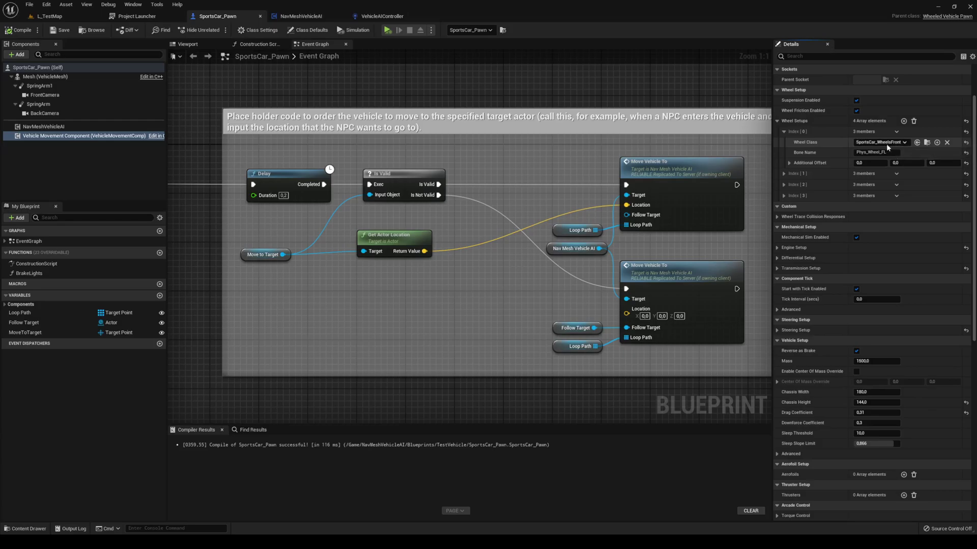
pyautogui.click(916, 143)
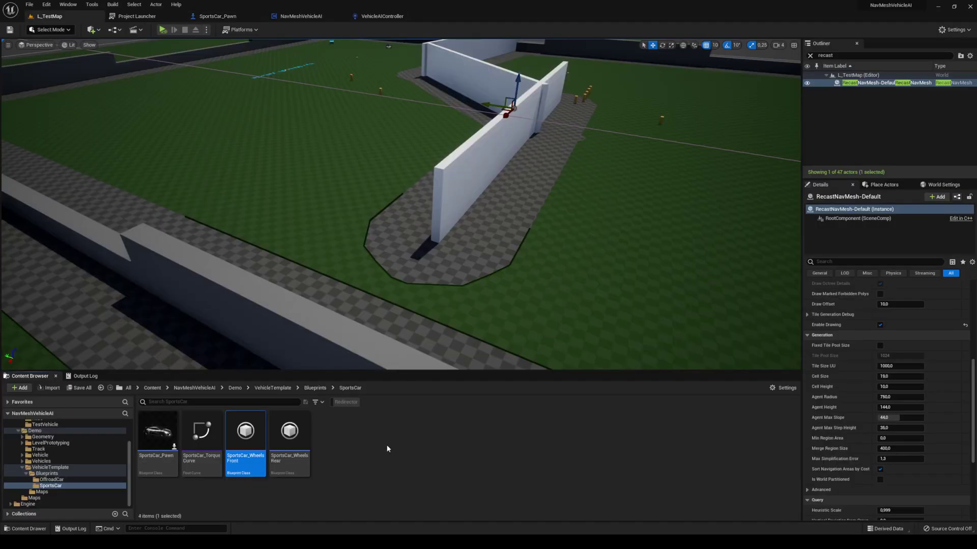
pyautogui.doubleClick(248, 442)
pyautogui.moveTo(611, 168); pyautogui.dragTo(315, 108)
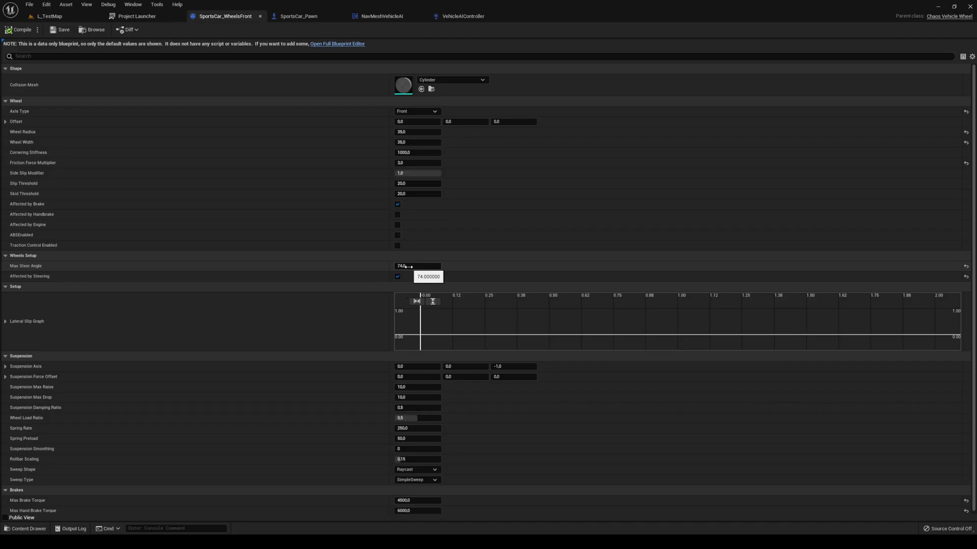
# Step: Return to the test map and look over the turn around the white wall's end
pyautogui.click(51, 16)
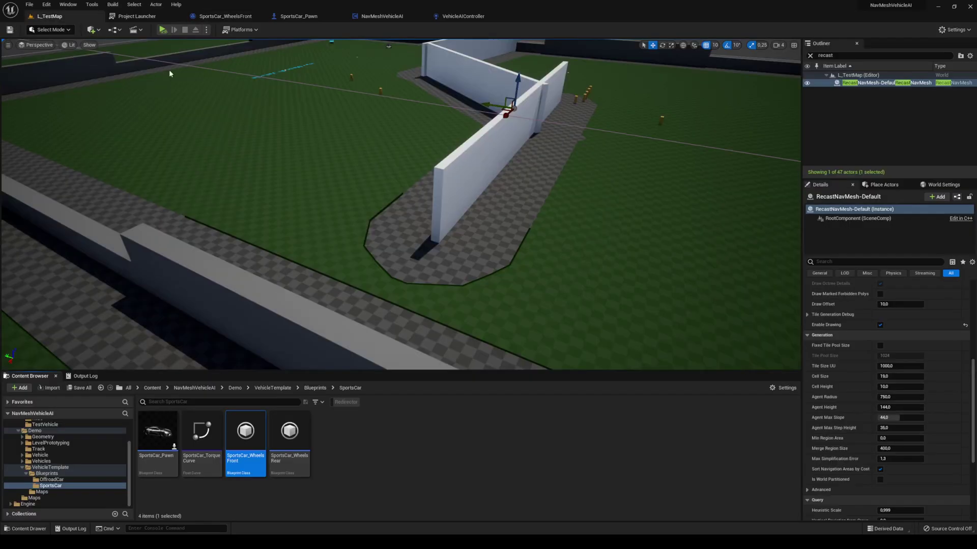
pyautogui.scroll(5, 488, 243)
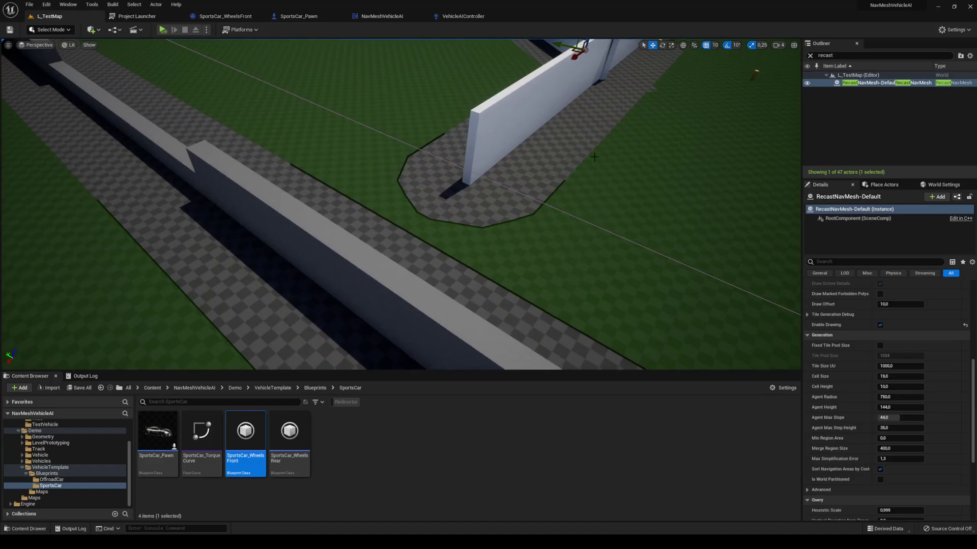
pyautogui.scroll(-8, 330, 131)
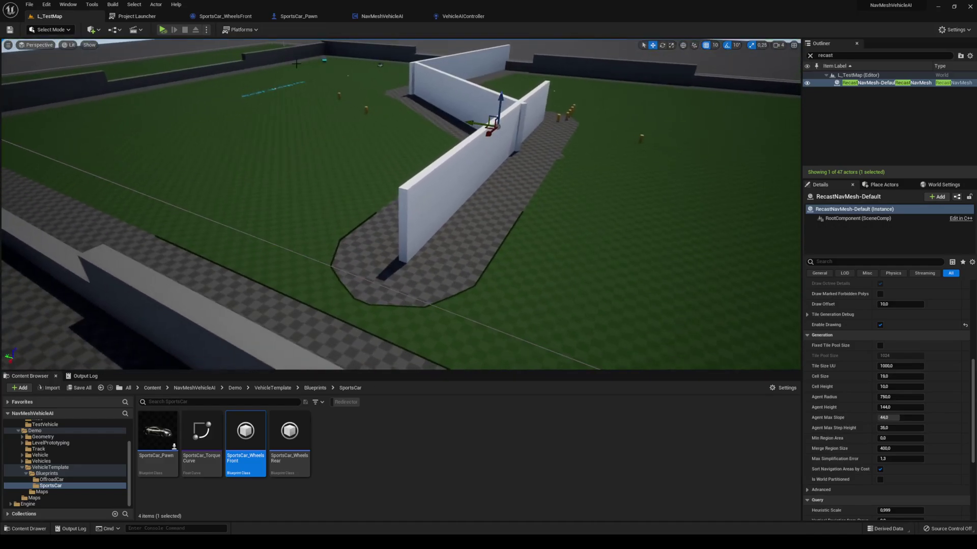
# Step: Check the front wheel settings in SportsCar_WheelsFront once more and return to the test map's view of the walls
pyautogui.click(466, 19)
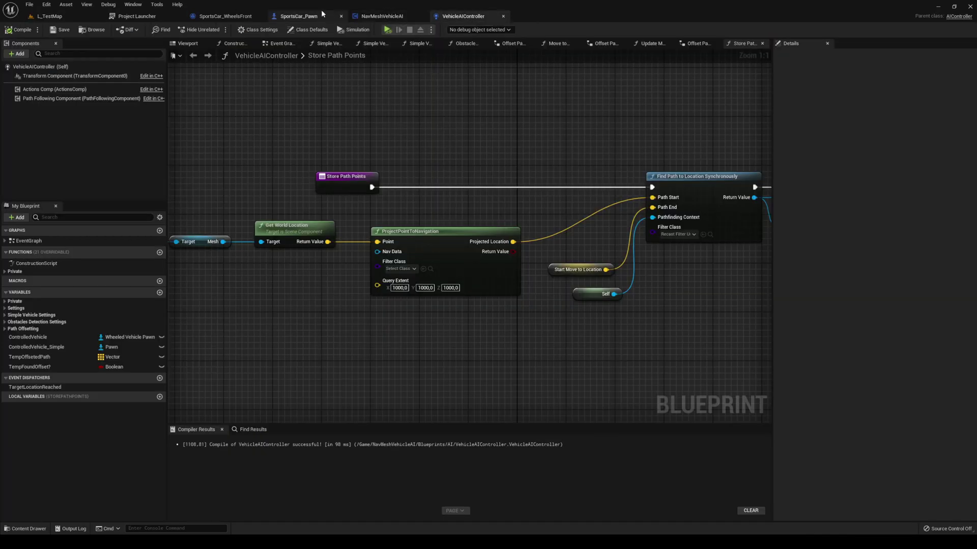
pyautogui.click(299, 16)
pyautogui.click(213, 18)
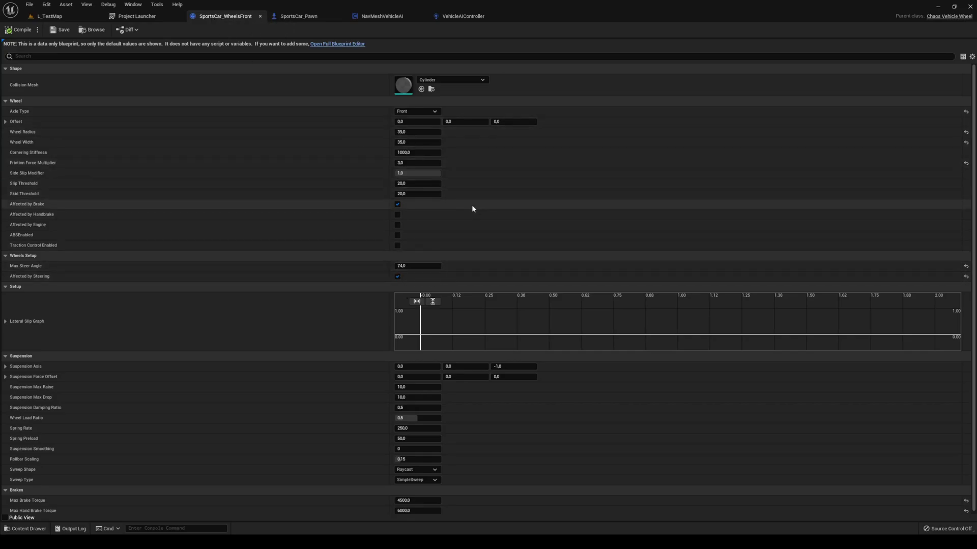
pyautogui.click(56, 16)
pyautogui.moveTo(348, 100); pyautogui.dragTo(329, 79, button='right')
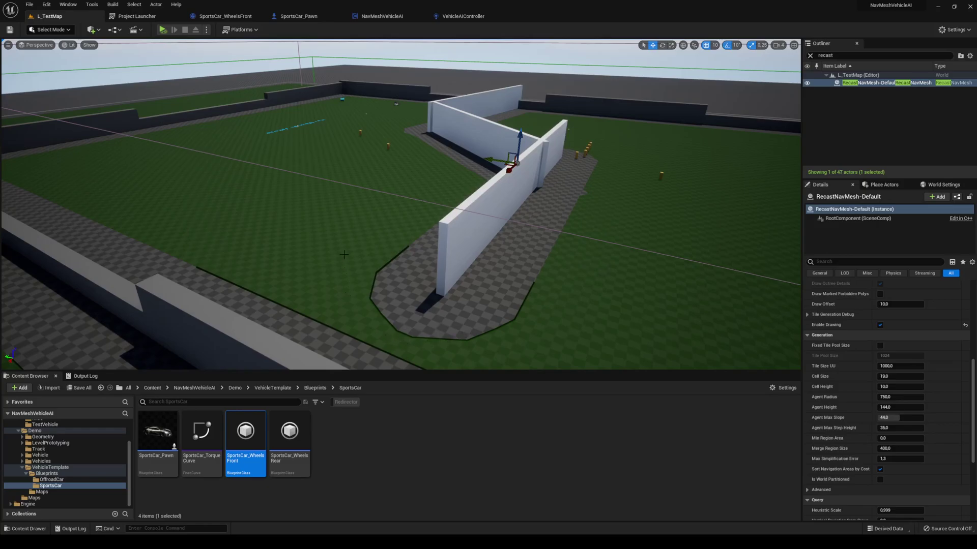
# Step: Simulate the test map and follow both cars' paths and obstacle traces along the white walls
pyautogui.hotkey('alt', 'p')
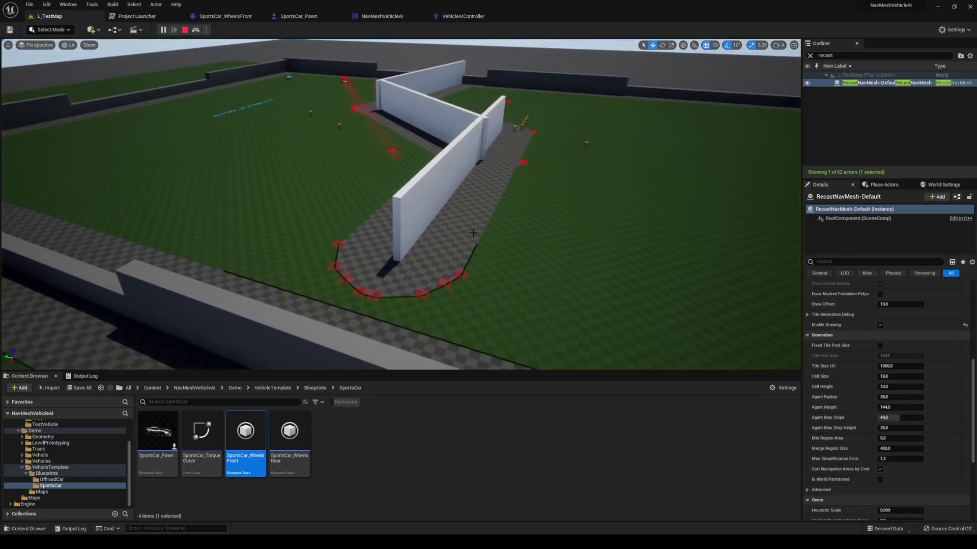
pyautogui.press('a')
pyautogui.moveTo(397, 197); pyautogui.dragTo(436, 177, button='right')
pyautogui.press('a')
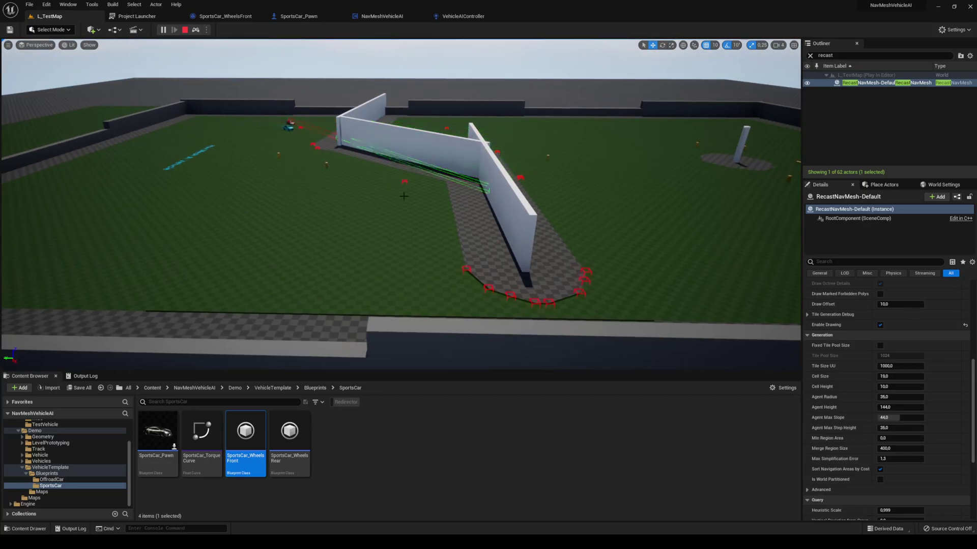
pyautogui.press('a')
pyautogui.moveTo(404, 196); pyautogui.dragTo(401, 195, button='right')
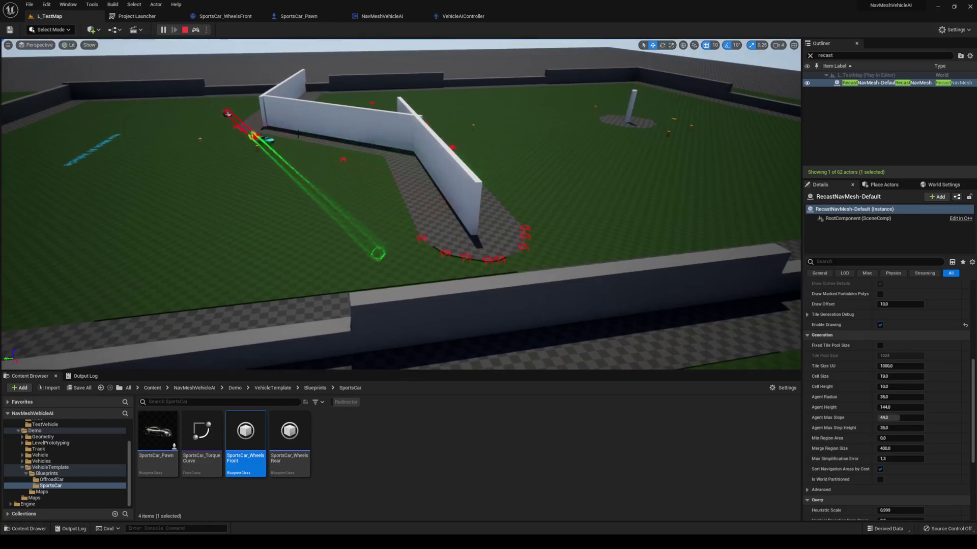
pyautogui.click(234, 116)
pyautogui.press('w')
pyautogui.moveTo(269, 175); pyautogui.dragTo(265, 180, button='right')
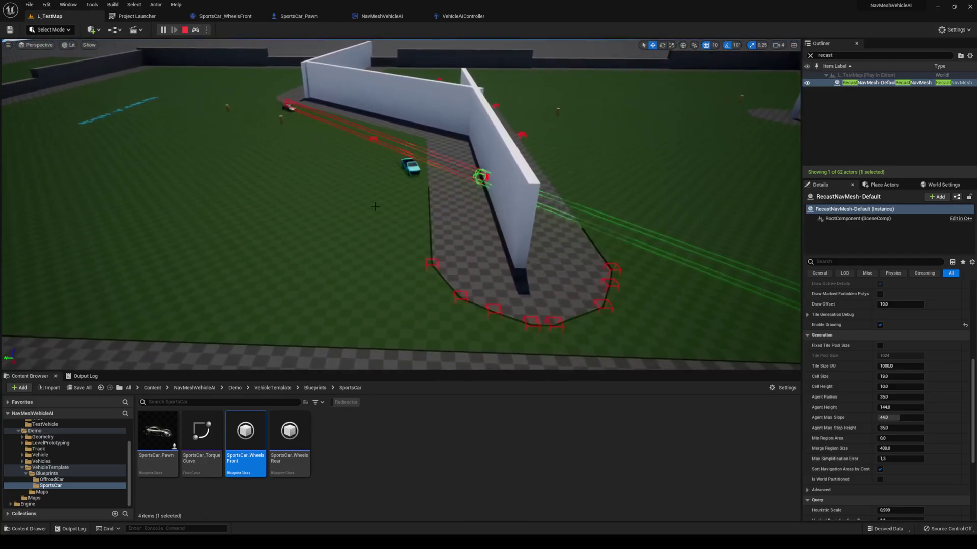
pyautogui.moveTo(375, 207); pyautogui.dragTo(402, 231, button='right')
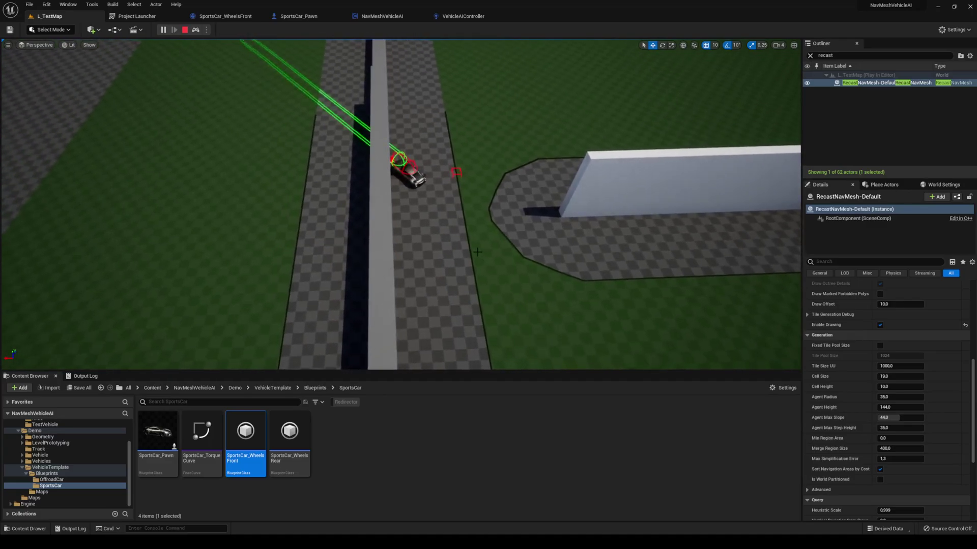
# Step: Examine the white sports car beside the boundary wall, outside the nav mesh, from closer up
pyautogui.moveTo(477, 252); pyautogui.dragTo(477, 227, button='right')
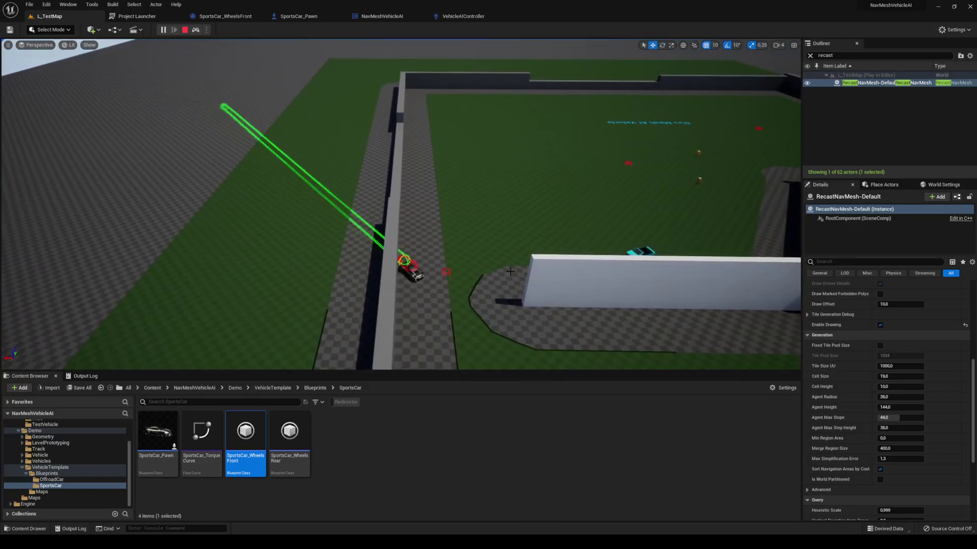
pyautogui.moveTo(511, 271); pyautogui.dragTo(478, 346, button='right')
pyautogui.press('w')
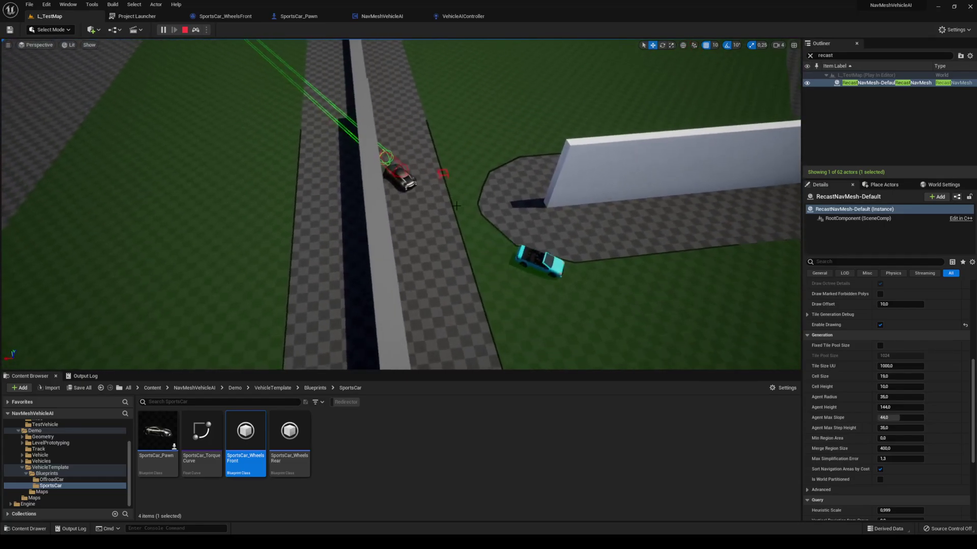
# Step: Inspect the ProjectPointToNavigation node's Query Extent in VehicleAIController's Store Path Points function, and return to the test map
pyautogui.click(461, 15)
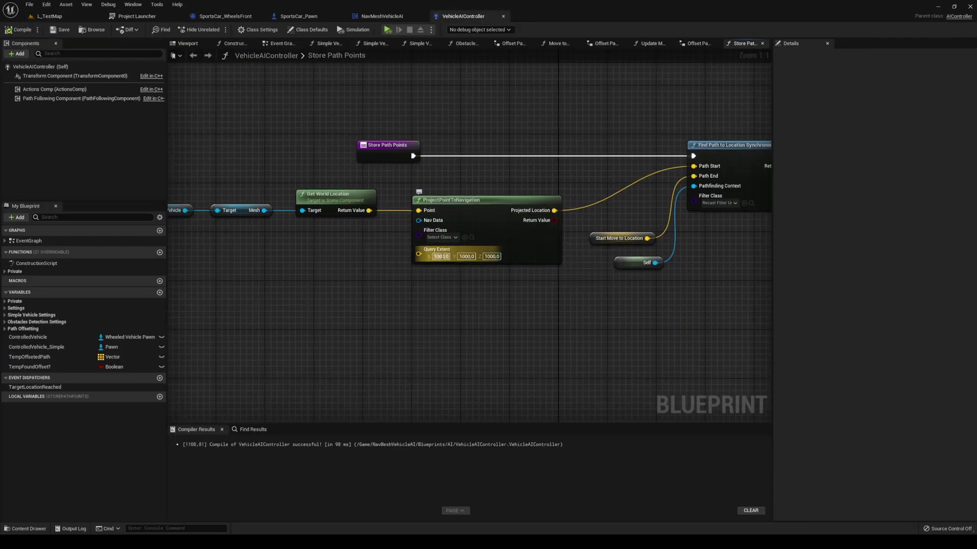
pyautogui.click(450, 212)
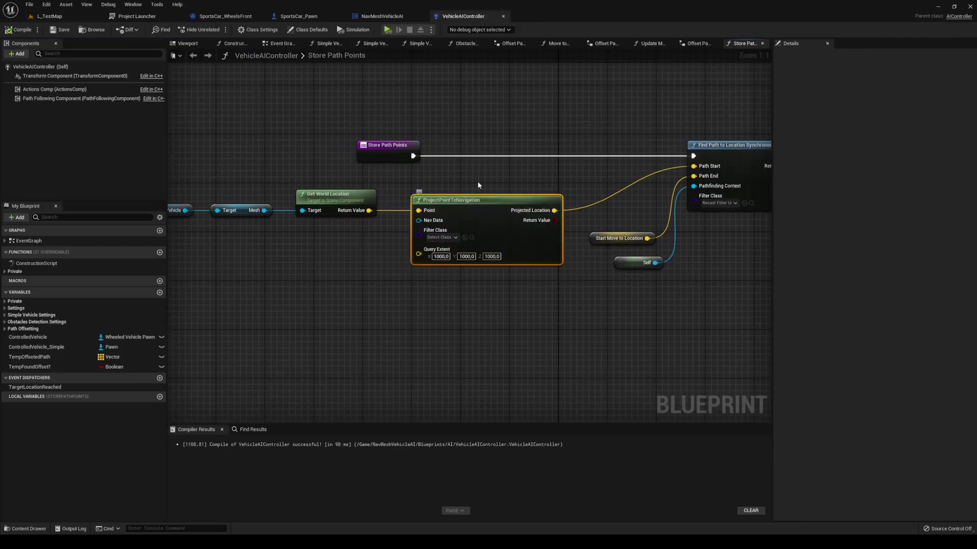
pyautogui.click(70, 16)
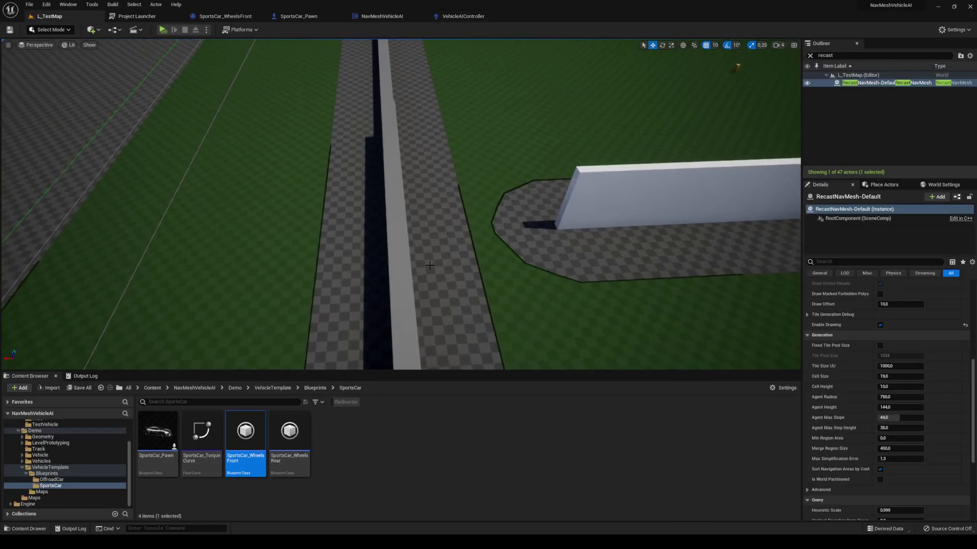
# Step: Filter the level's actors by "nav" and select the NavMeshBoundsVolume
pyautogui.press('s')
pyautogui.moveTo(226, 217); pyautogui.dragTo(230, 179, button='right')
pyautogui.click(201, 174)
pyautogui.press('s')
pyautogui.click(809, 55)
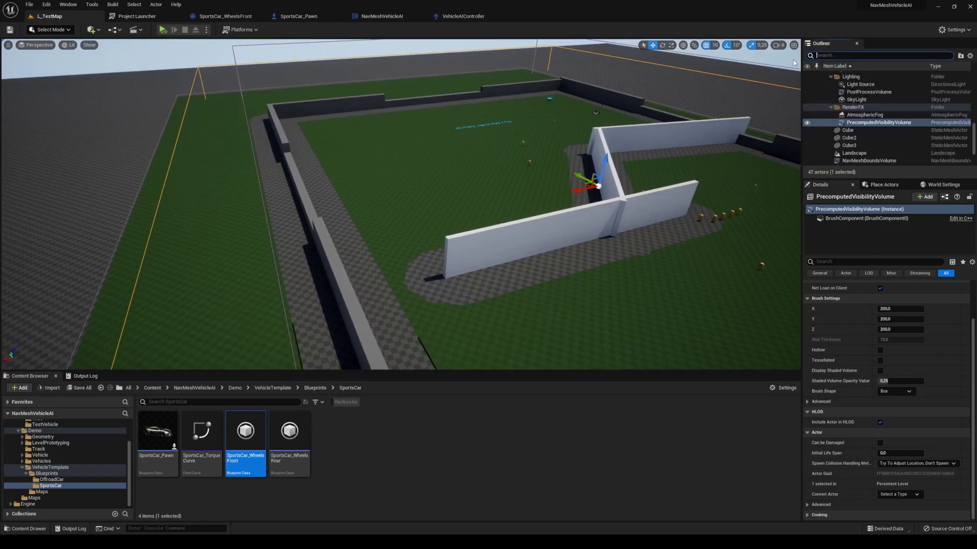
pyautogui.moveTo(712, 132); pyautogui.dragTo(684, 115, button='right')
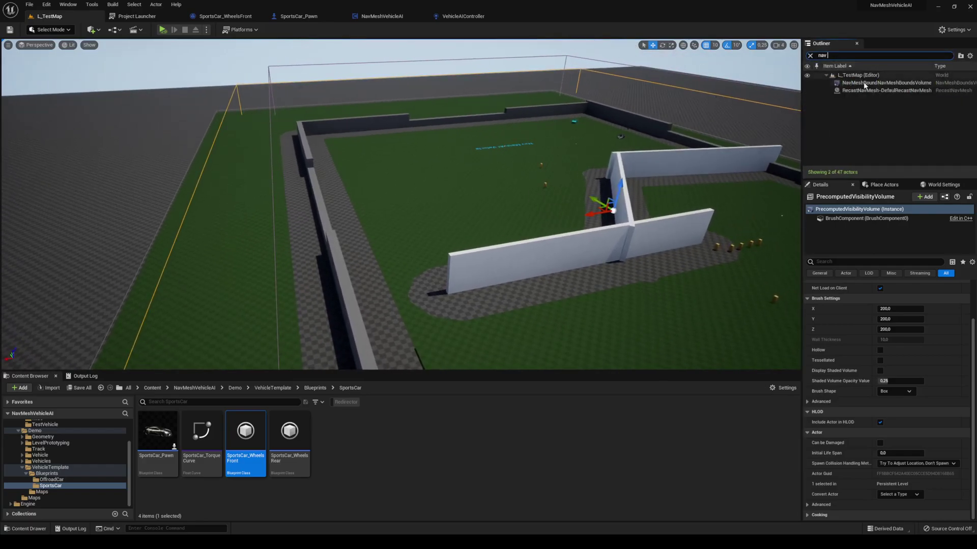
pyautogui.click(863, 83)
# Step: Scale the NavMeshBoundsVolume down along its X axis so it ends at the boundary wall
pyautogui.moveTo(405, 149); pyautogui.dragTo(432, 162, button='right')
pyautogui.press('r')
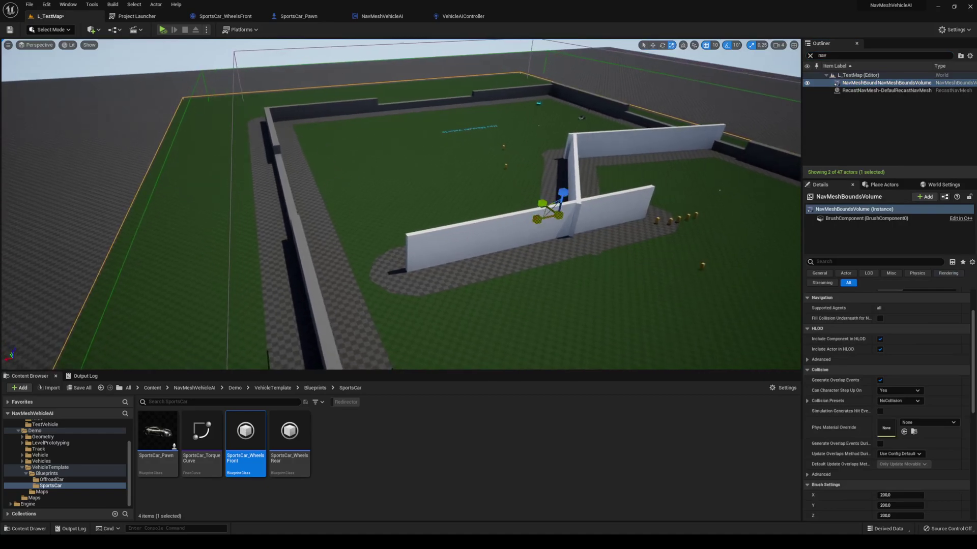
pyautogui.moveTo(537, 219); pyautogui.dragTo(565, 214)
pyautogui.press('w')
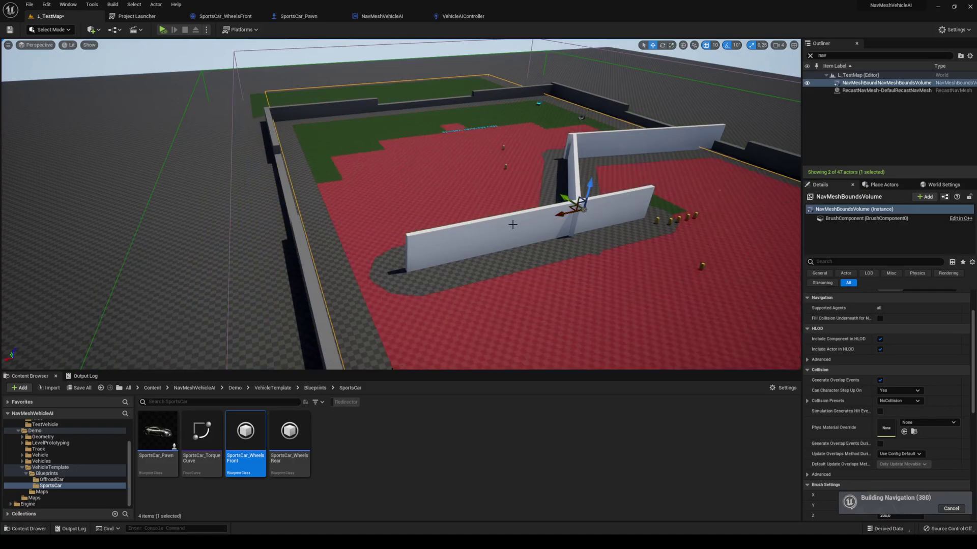
# Step: Scale the NavMeshBoundsVolume down along its Y axis to fit within the enclosing boundary walls
pyautogui.moveTo(513, 224); pyautogui.dragTo(610, 234, button='right')
pyautogui.press('r')
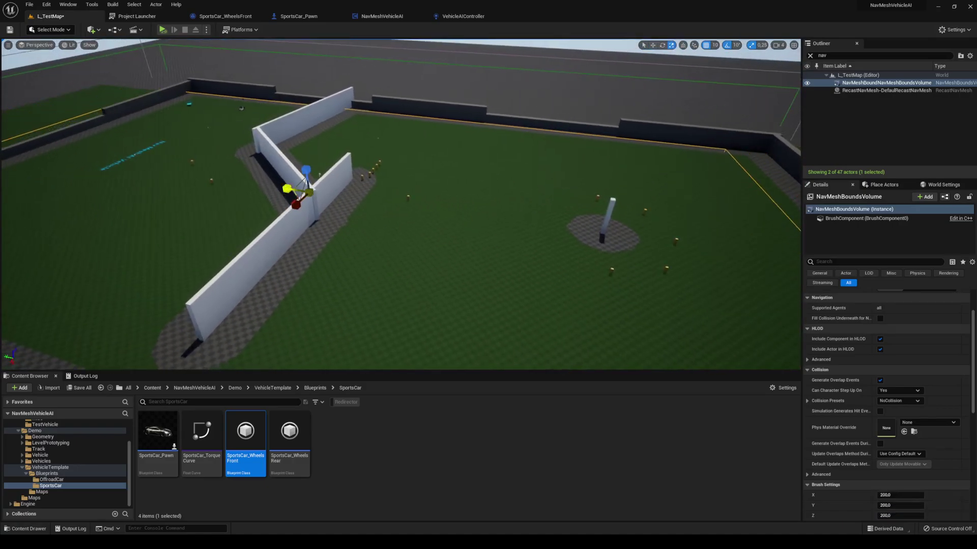
pyautogui.moveTo(286, 188); pyautogui.dragTo(325, 198)
pyautogui.press('w')
pyautogui.moveTo(324, 198); pyautogui.dragTo(239, 204, button='right')
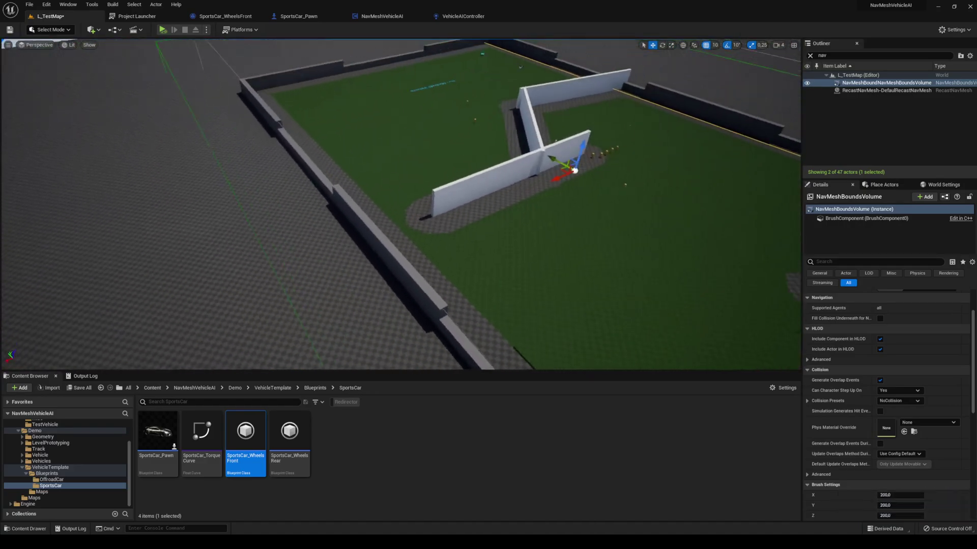
# Step: Deselect the NavMeshBoundsVolume and save the test map
pyautogui.moveTo(550, 162); pyautogui.dragTo(661, 145, button='right')
pyautogui.press('Escape')
pyautogui.hotkey('ctrl', 's')
# Step: Simulate the test map again and watch how both cars take the turn around the white wall's end
pyautogui.moveTo(550, 162); pyautogui.dragTo(507, 166, button='right')
pyautogui.hotkey('alt', 's')
pyautogui.press('w')
pyautogui.moveTo(296, 117)
pyautogui.mouseDown(button='right')
pyautogui.moveTo(271, 118)
pyautogui.moveTo(239, 141)
pyautogui.mouseUp(button='right')
pyautogui.press('w')
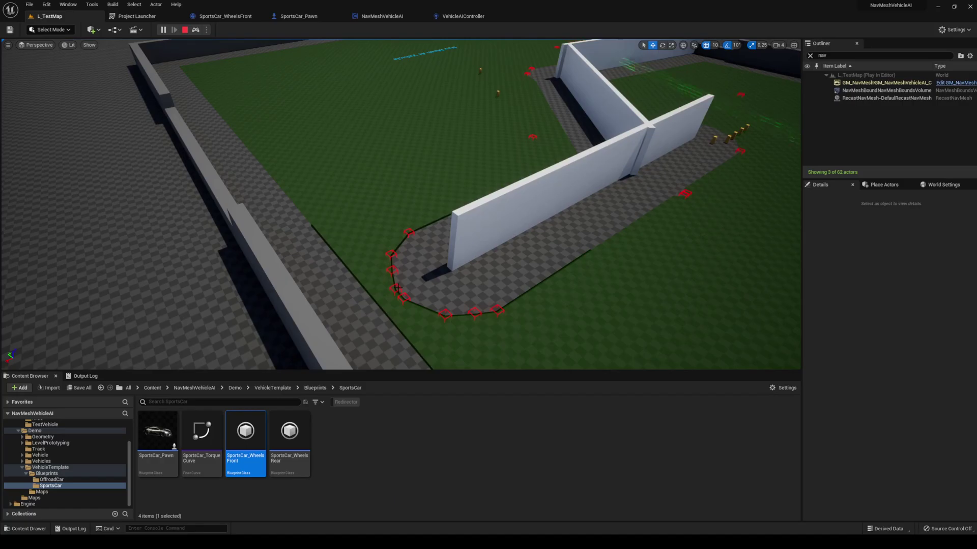
pyautogui.press('a')
pyautogui.moveTo(390, 284); pyautogui.dragTo(382, 234, button='right')
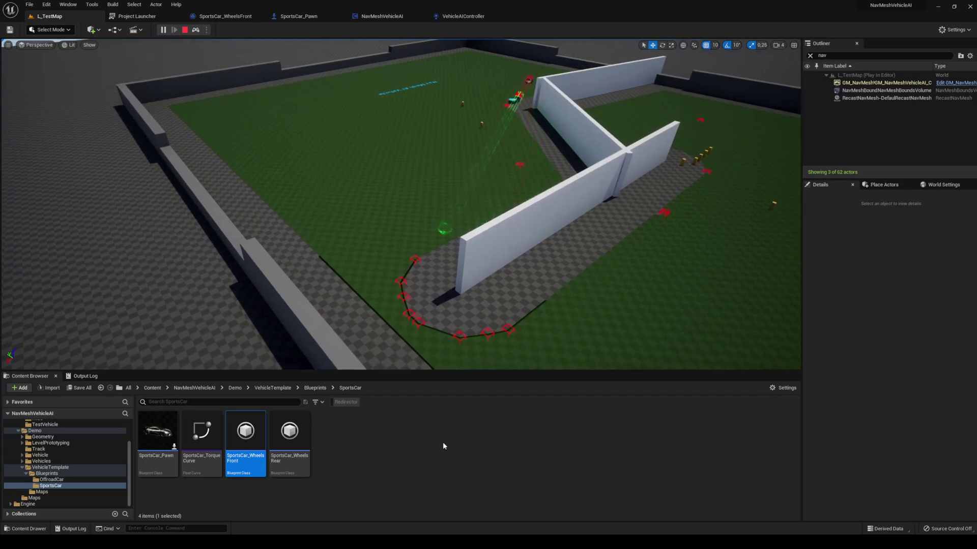
pyautogui.moveTo(400, 326); pyautogui.dragTo(356, 345, button='right')
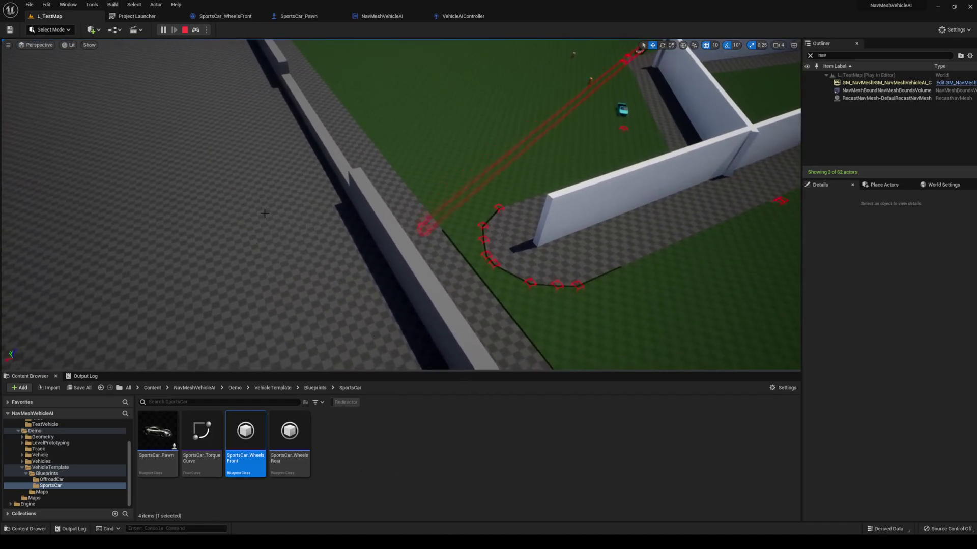
pyautogui.moveTo(360, 214); pyautogui.dragTo(358, 238, button='right')
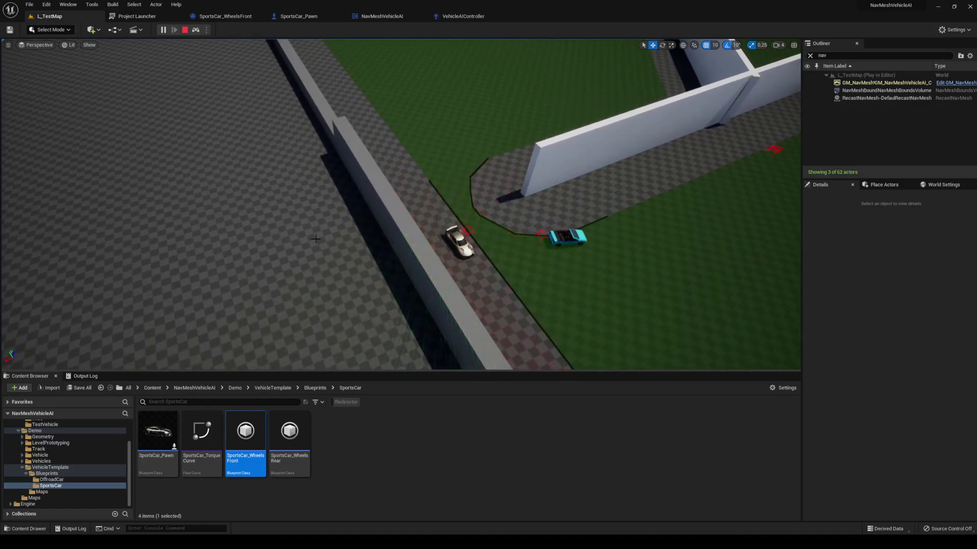
pyautogui.moveTo(154, 243); pyautogui.dragTo(746, 188, button='right')
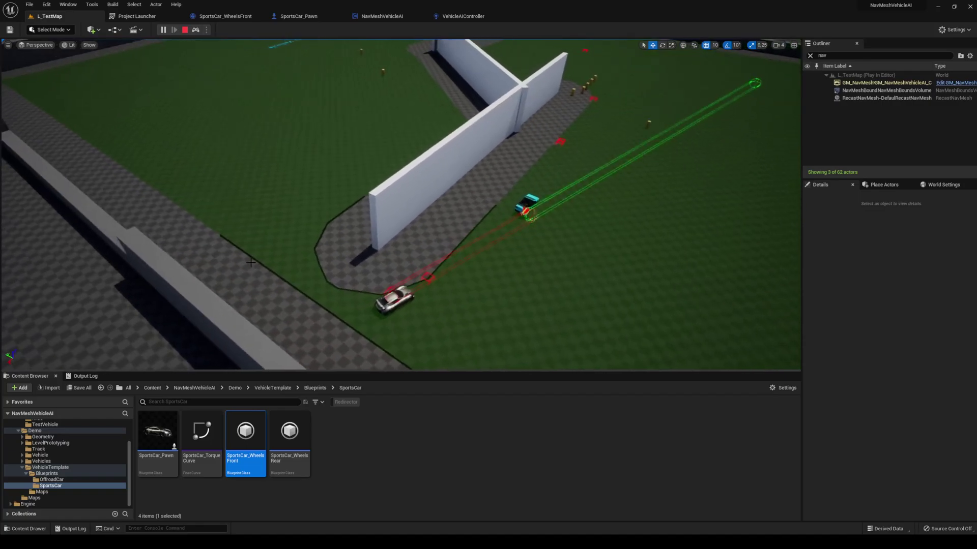
# Step: Browse the NavMeshVehicleAI Blueprints folders and open the AI folder
pyautogui.click(197, 388)
pyautogui.doubleClick(164, 445)
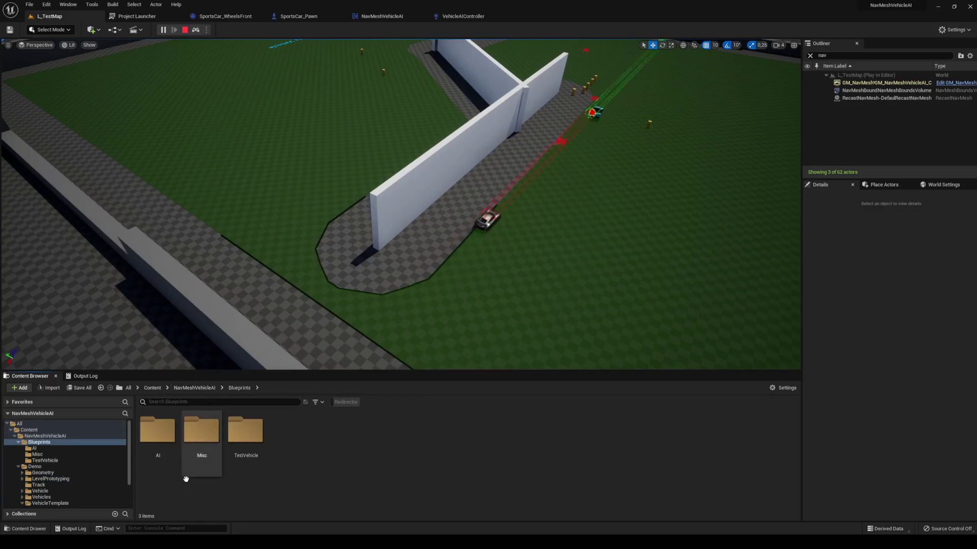
pyautogui.doubleClick(199, 443)
pyautogui.click(239, 389)
pyautogui.doubleClick(170, 444)
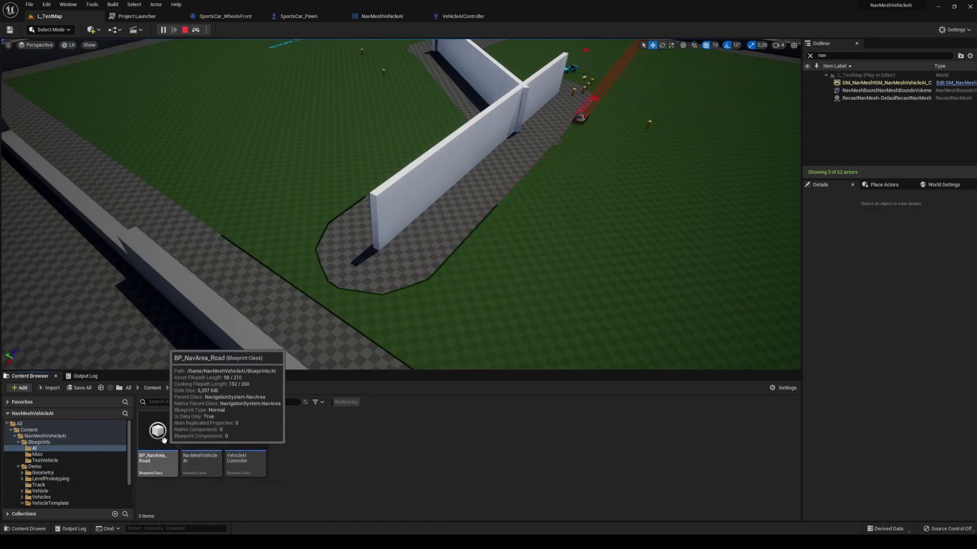
# Step: Watch the cars drive further around the white walls, stop the simulation, and clear any actor selection
pyautogui.moveTo(347, 307); pyautogui.dragTo(321, 296, button='right')
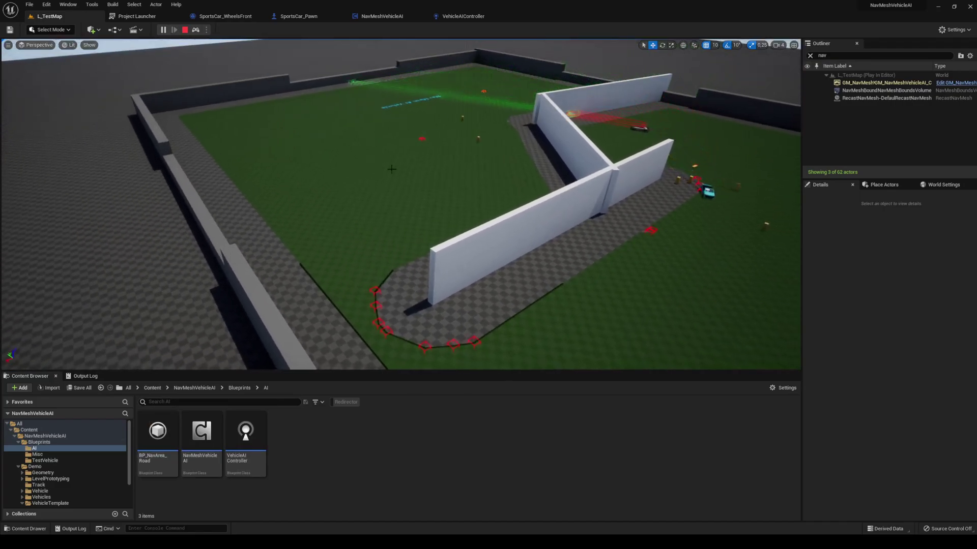
pyautogui.moveTo(370, 233); pyautogui.dragTo(414, 244, button='right')
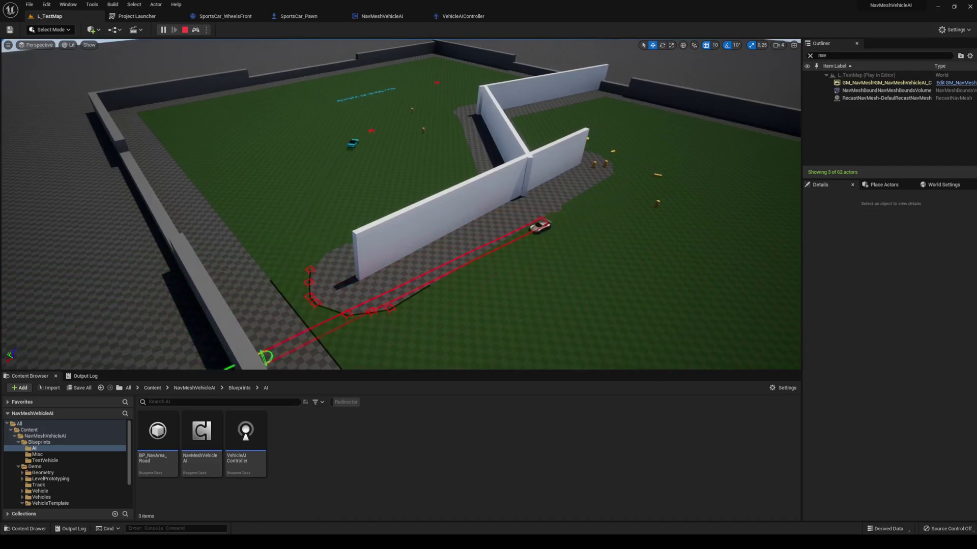
pyautogui.moveTo(479, 255); pyautogui.dragTo(367, 306, button='right')
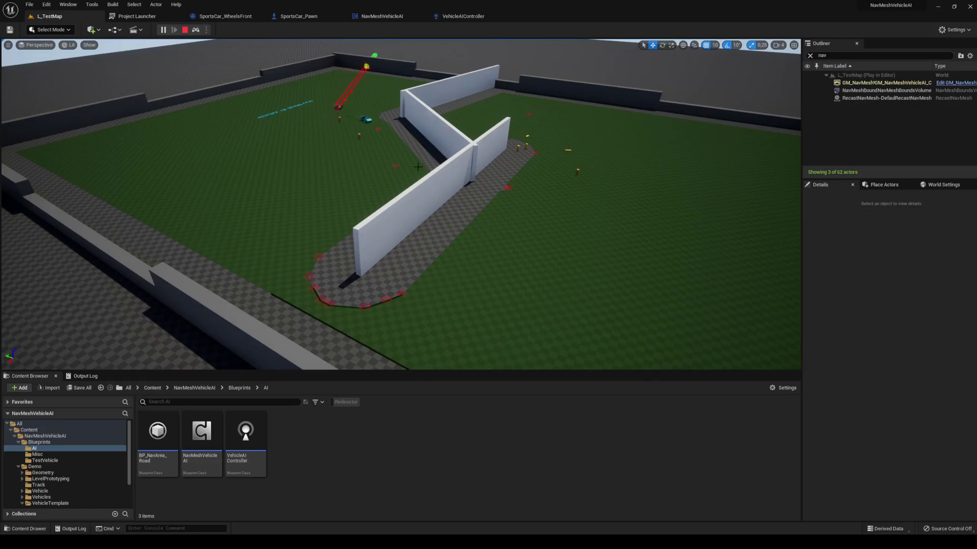
pyautogui.press('Escape')
pyautogui.click(381, 161)
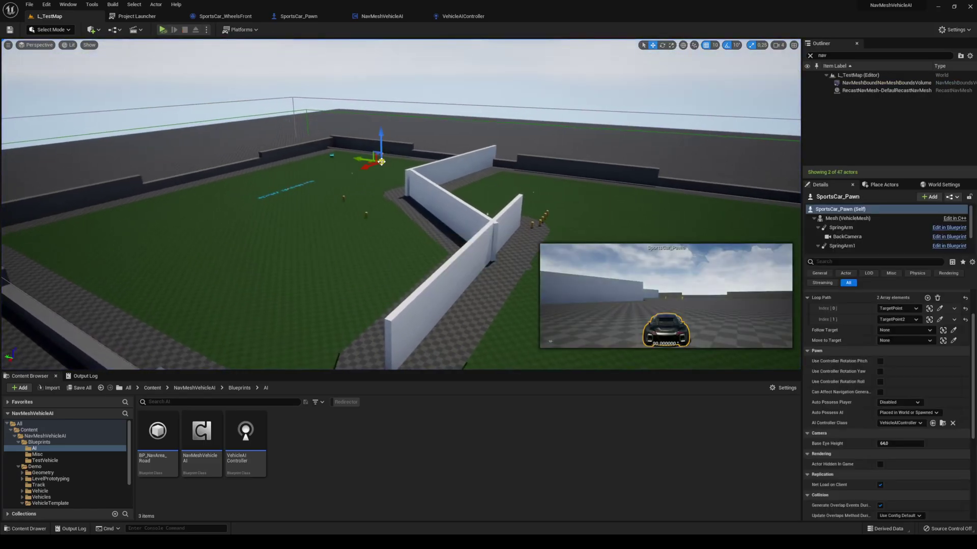
pyautogui.press('Escape')
# Step: Hide the nav mesh display and look over the test map's walls and the passage at the white wall's end
pyautogui.moveTo(456, 211); pyautogui.dragTo(486, 228, button='right')
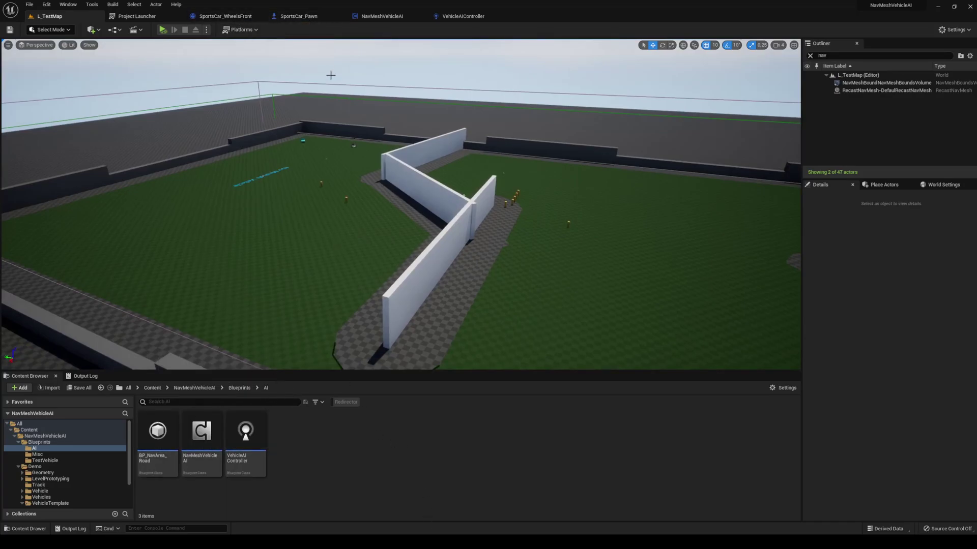
pyautogui.moveTo(389, 150)
pyautogui.mouseDown(button='right')
pyautogui.moveTo(381, 168)
pyautogui.moveTo(473, 168)
pyautogui.moveTo(389, 150)
pyautogui.mouseUp(button='right')
pyautogui.press('p')
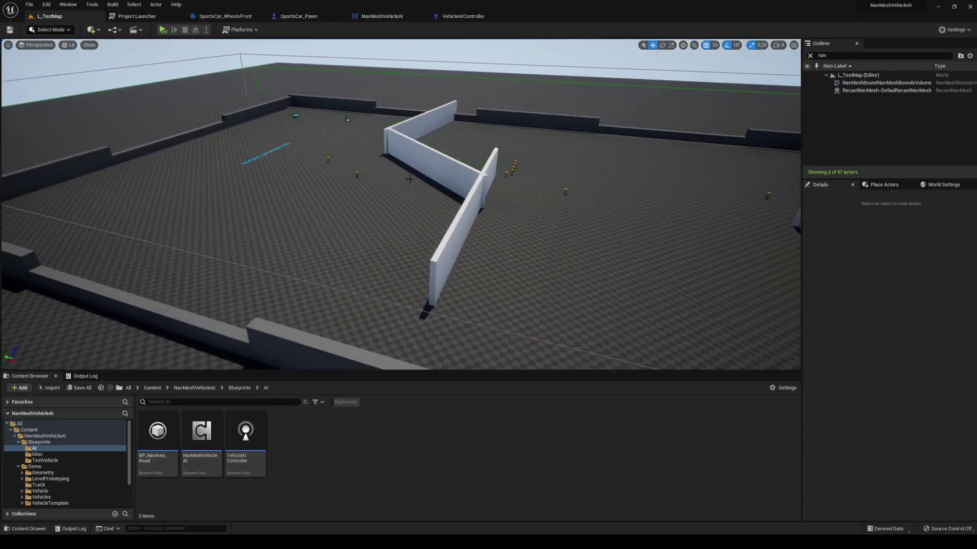
pyautogui.moveTo(442, 219); pyautogui.dragTo(448, 326, button='right')
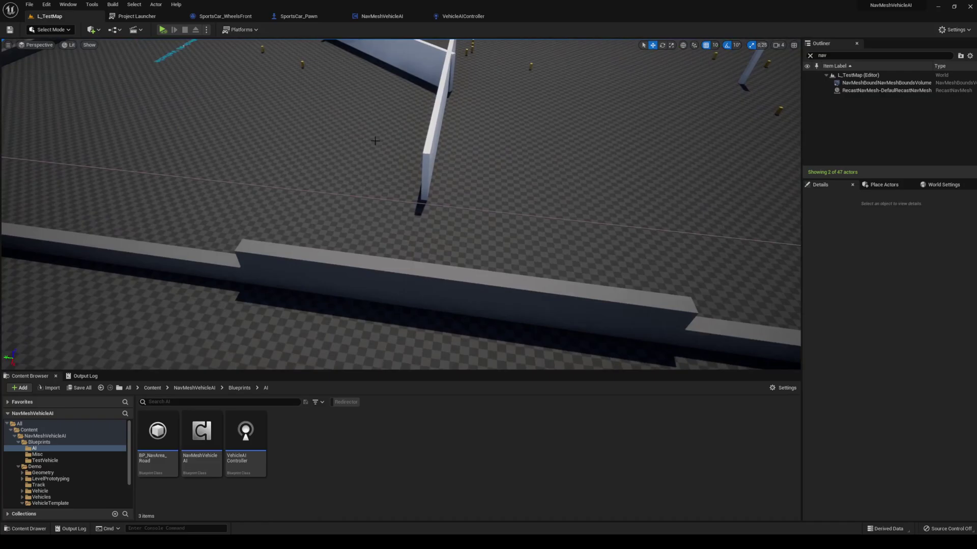
pyautogui.moveTo(507, 224); pyautogui.dragTo(424, 221, button='right')
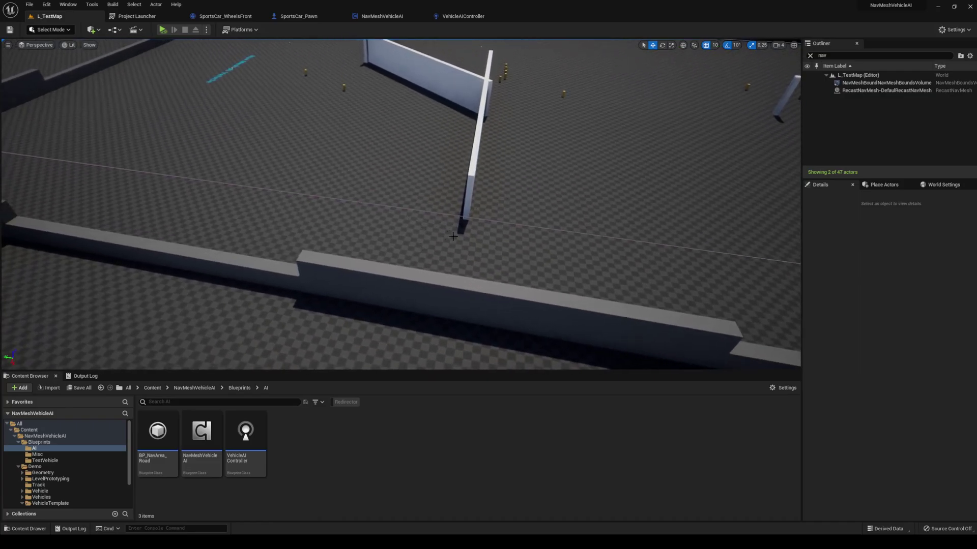
pyautogui.moveTo(396, 280); pyautogui.dragTo(457, 356, button='right')
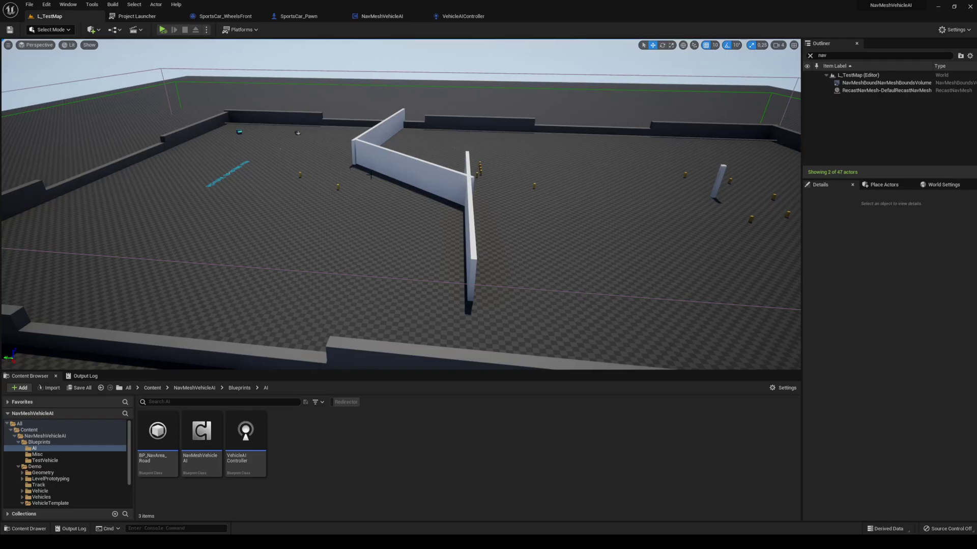
# Step: Simulate the test map, examine the path points drawn around the white wall's near end, and stop the simulation
pyautogui.moveTo(378, 185); pyautogui.dragTo(380, 207, button='right')
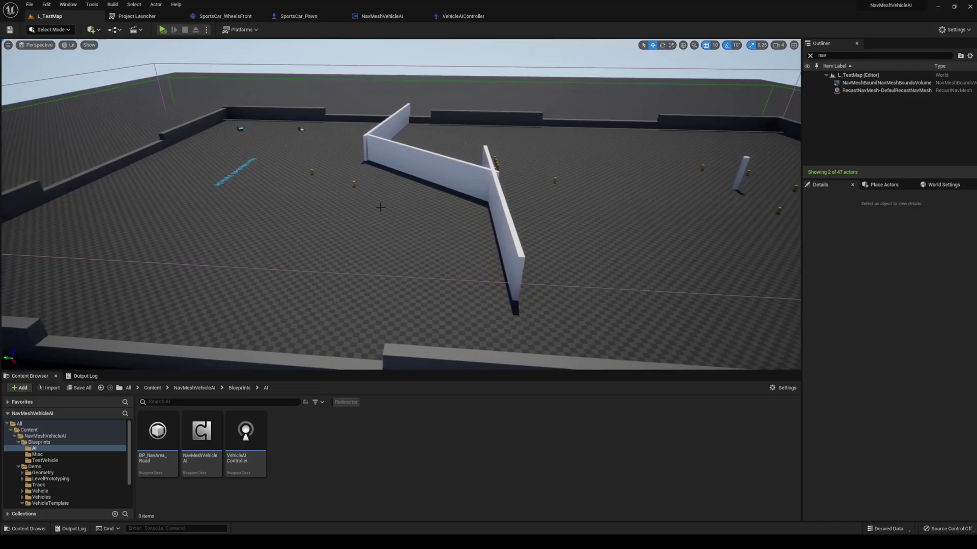
pyautogui.click(162, 30)
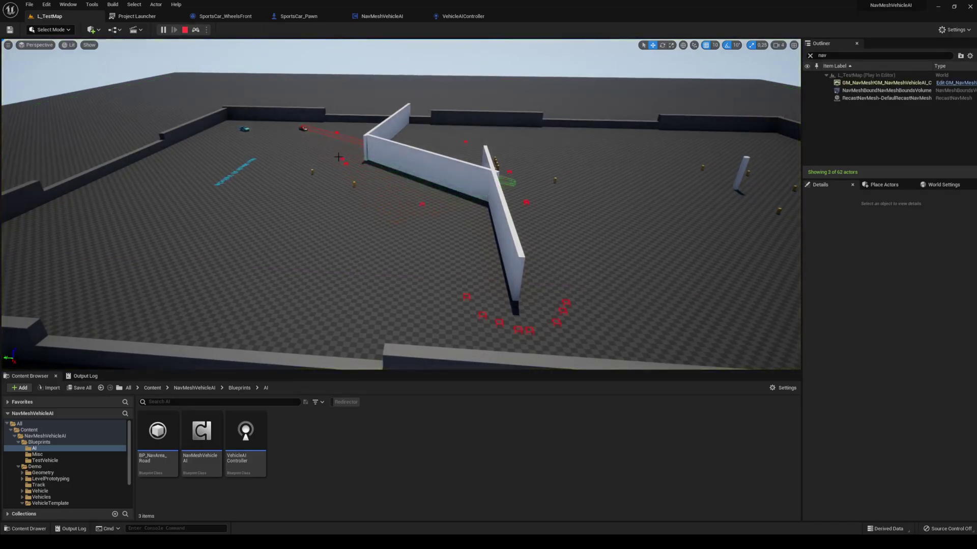
pyautogui.moveTo(463, 300); pyautogui.dragTo(466, 301, button='right')
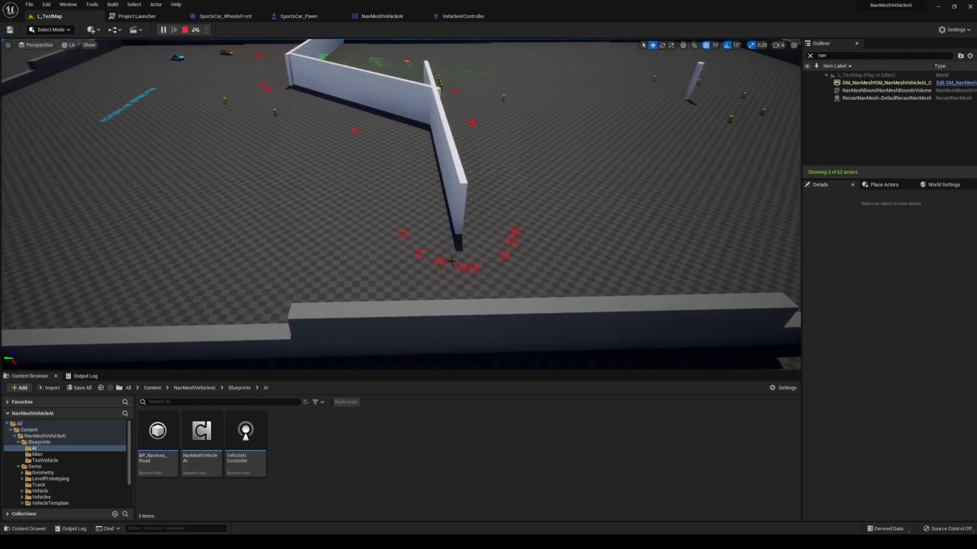
pyautogui.moveTo(492, 223); pyautogui.dragTo(493, 222, button='right')
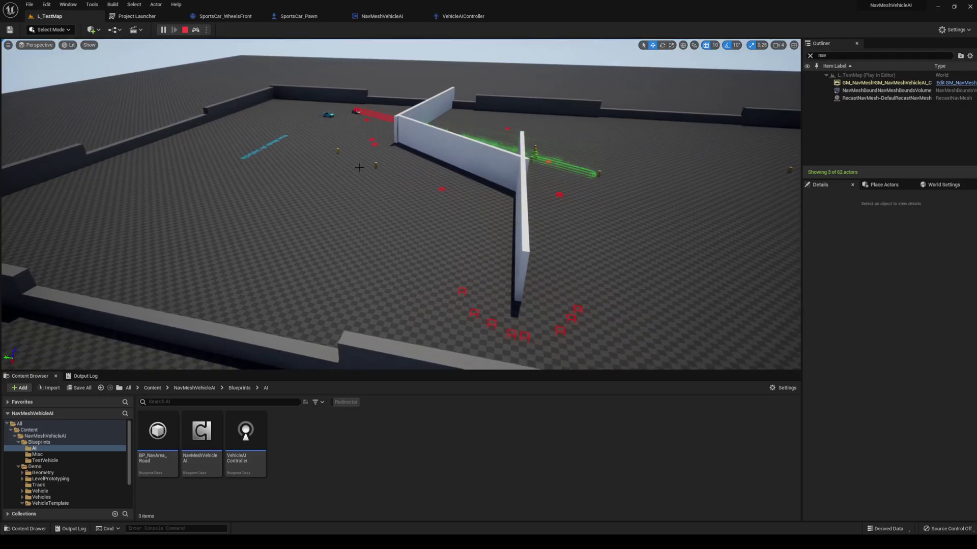
pyautogui.press('Escape')
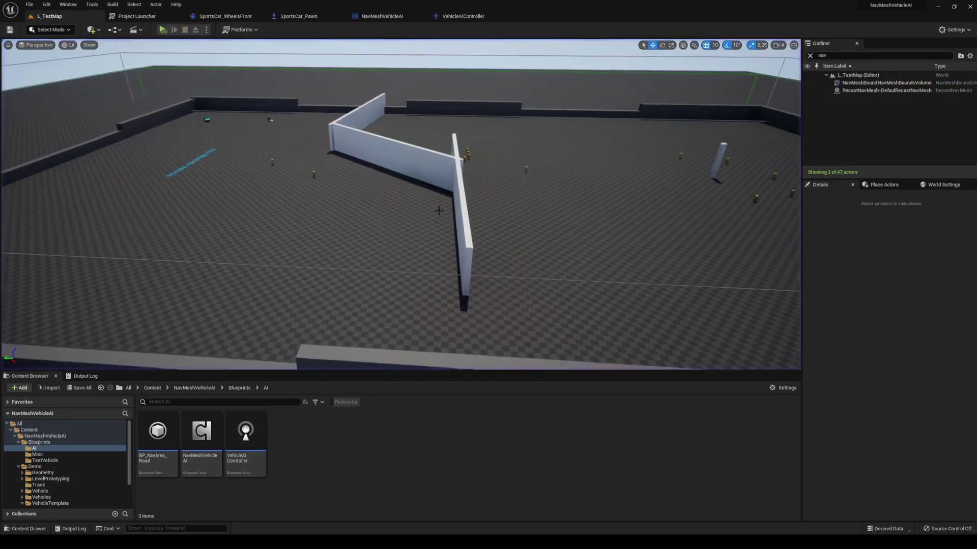
pyautogui.moveTo(329, 87); pyautogui.dragTo(335, 84, button='right')
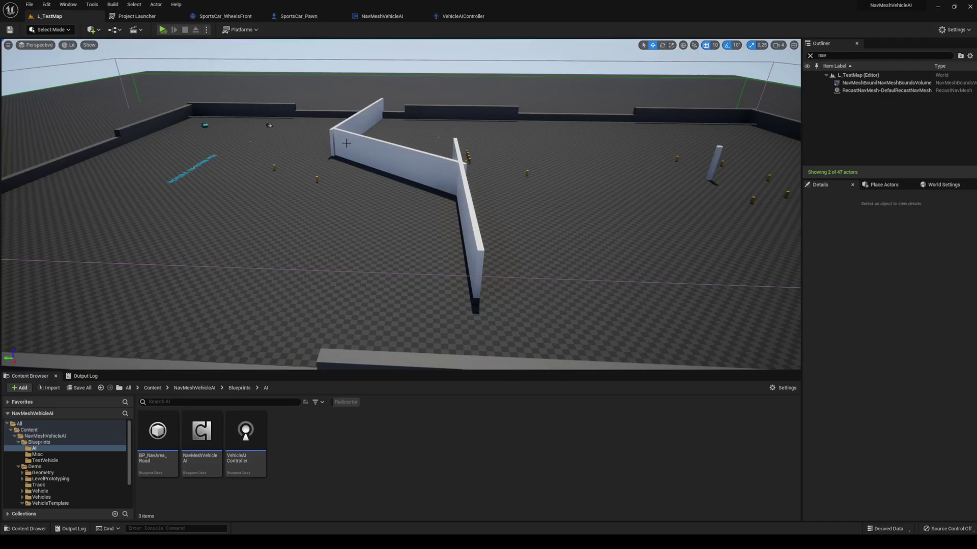
pyautogui.moveTo(347, 143); pyautogui.dragTo(393, 205, button='right')
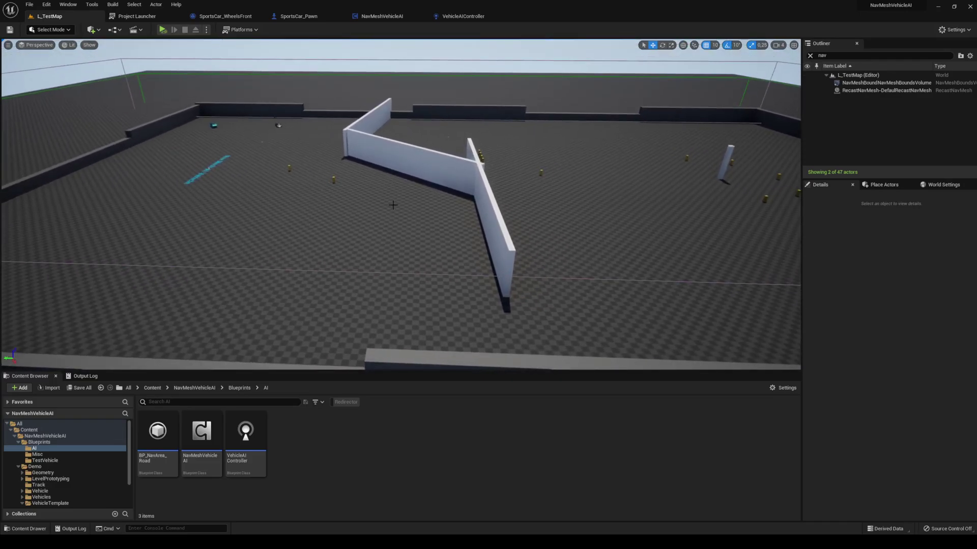